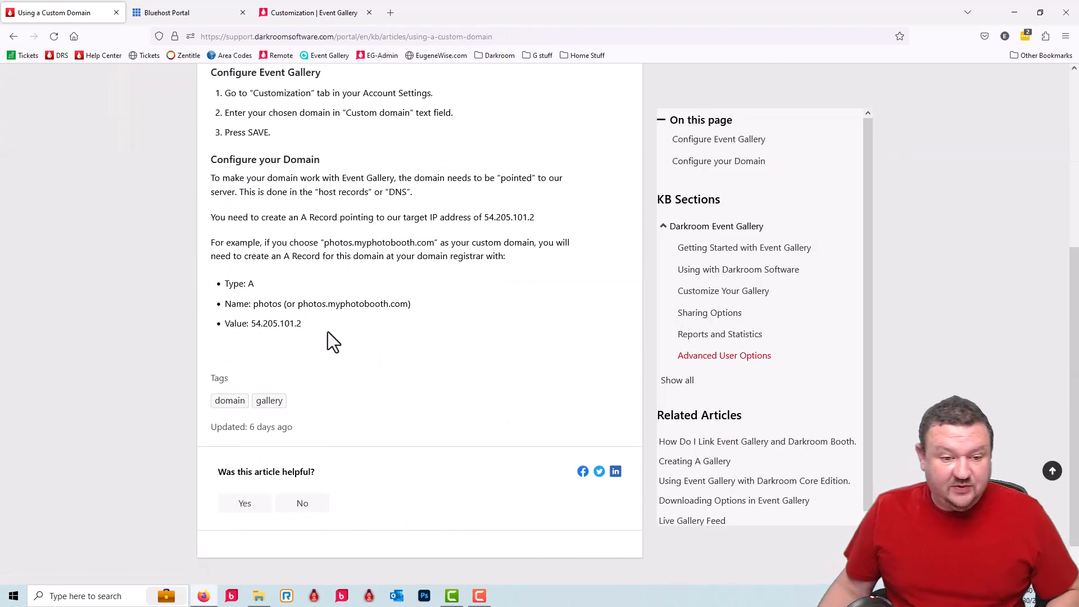
Copy the target IP address 54.205.101.2 from the article, and open the add-on domain's DNS settings in the Bluehost portal
right_click(272, 325)
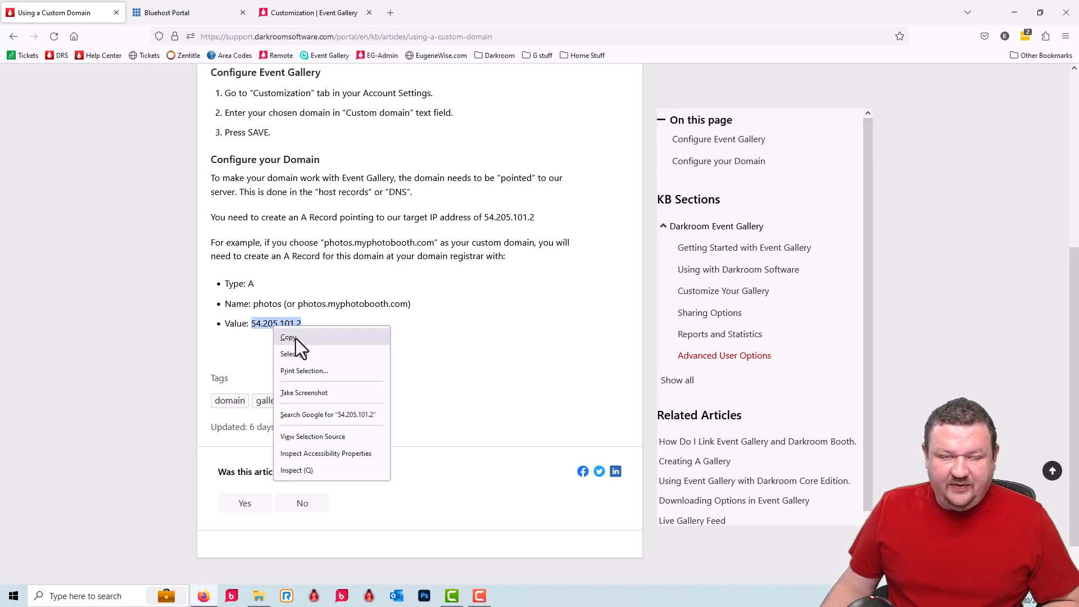
left_click(287, 340)
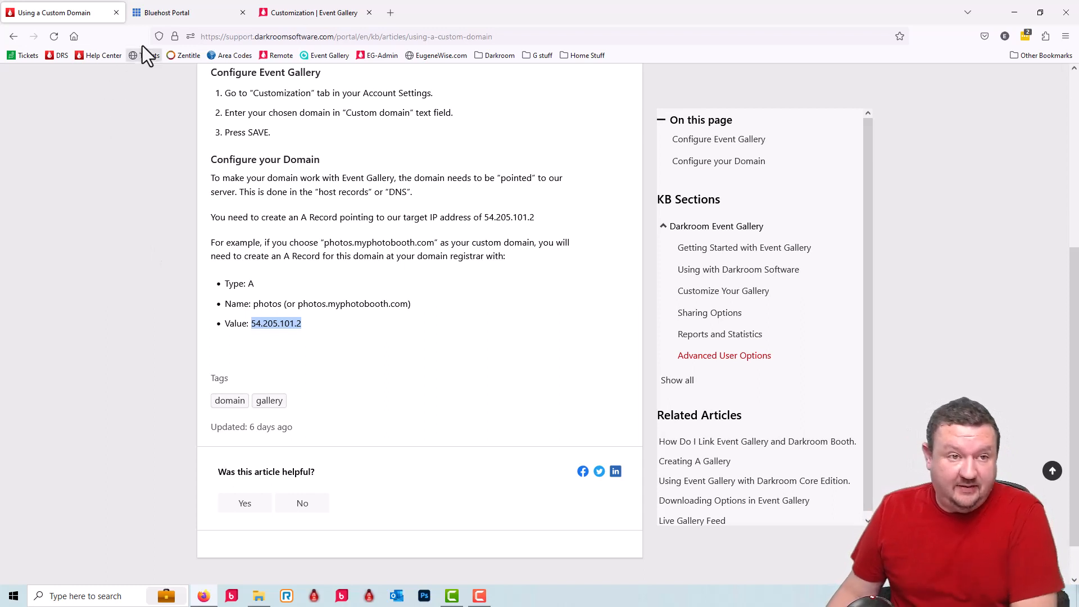
left_click(180, 13)
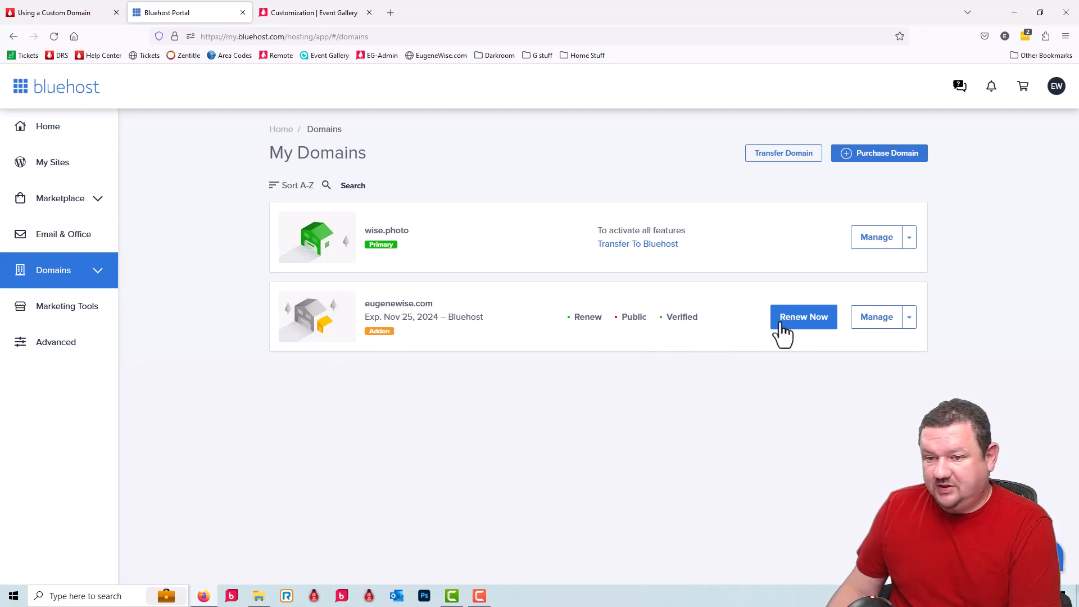
left_click(910, 318)
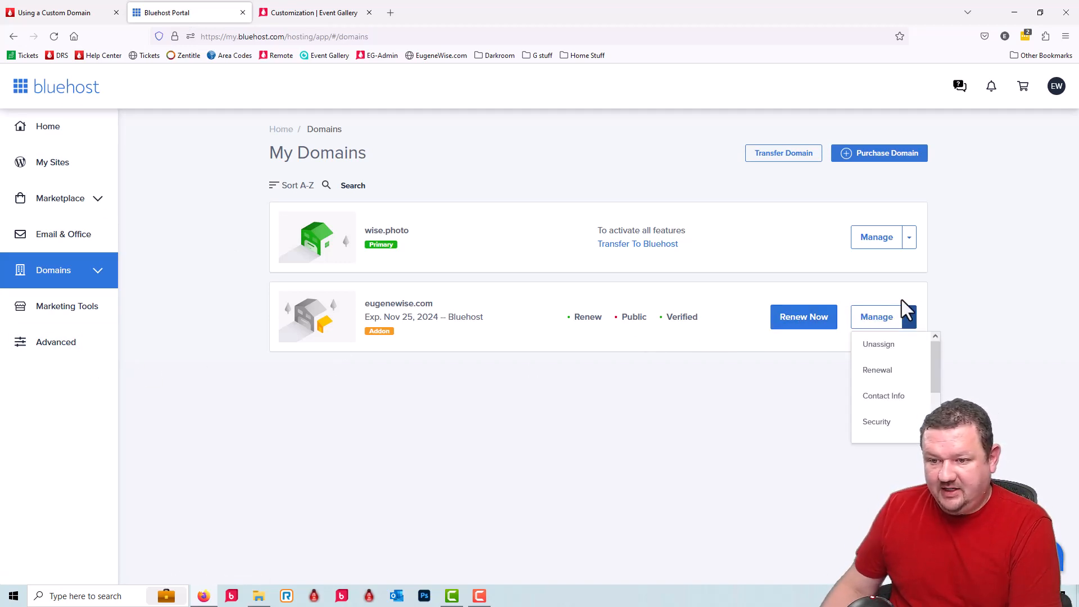
left_click_drag(932, 375, 936, 406)
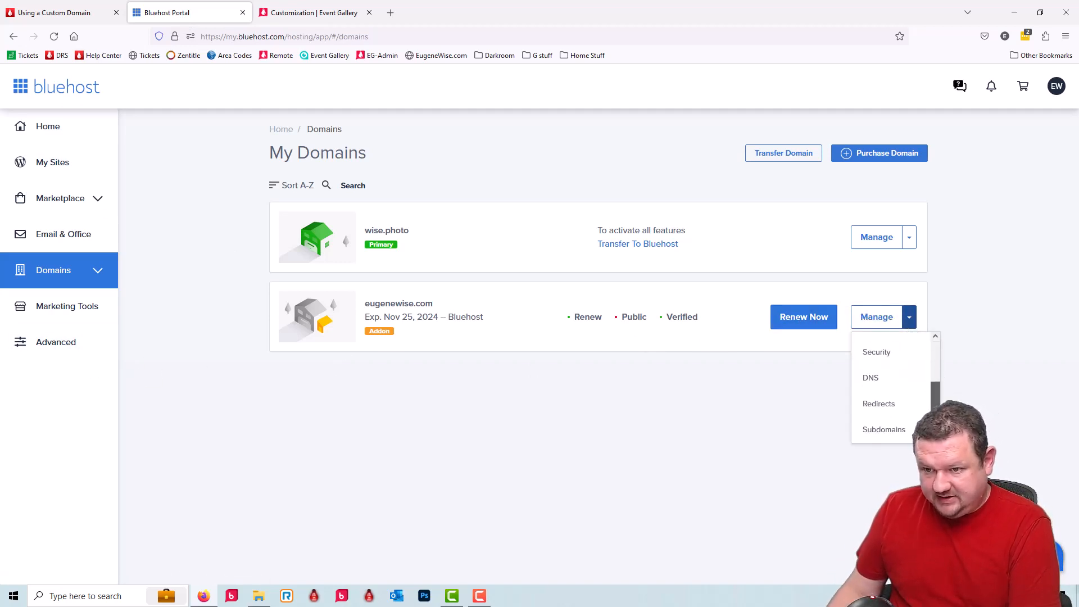
left_click(878, 380)
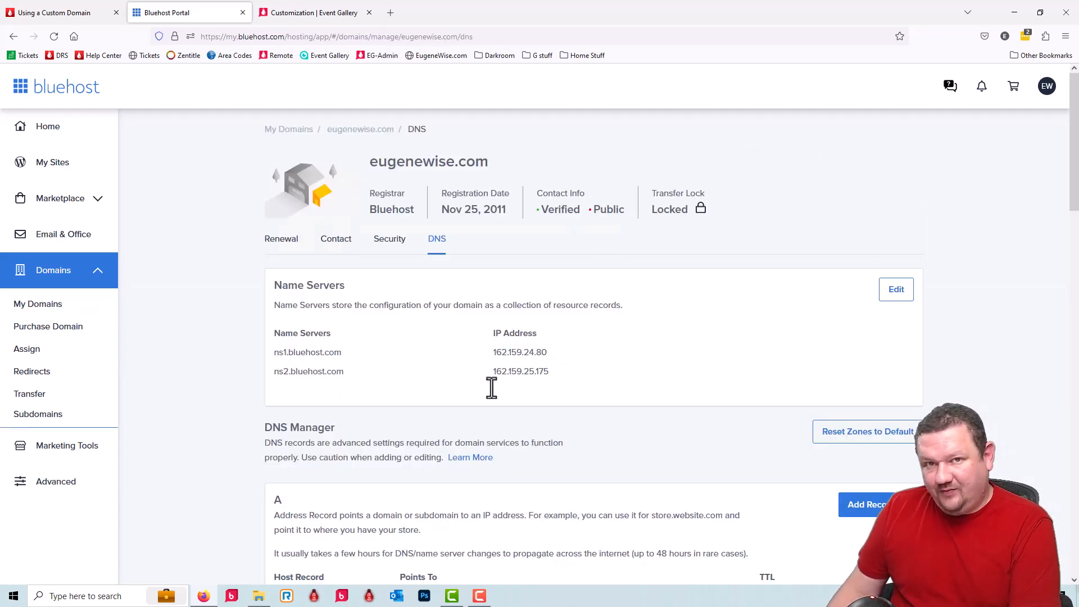
Start a new A record in the DNS Manager with the host record gallery in lowercase
scroll(212, 400, "down", 3)
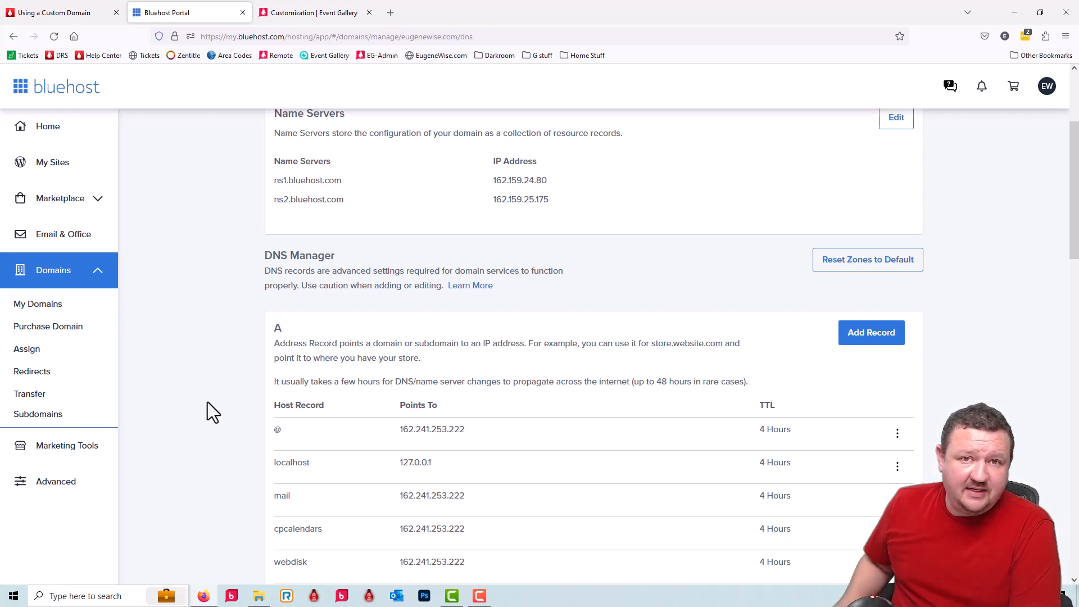
left_click(877, 337)
left_click(368, 450)
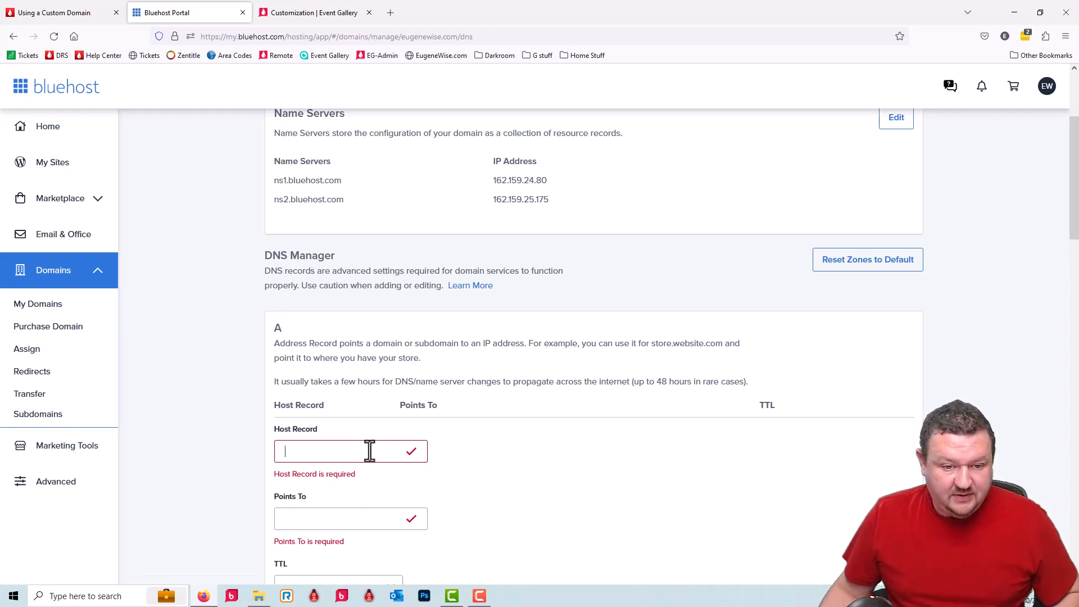
left_click(302, 527)
key("shift+Tab")
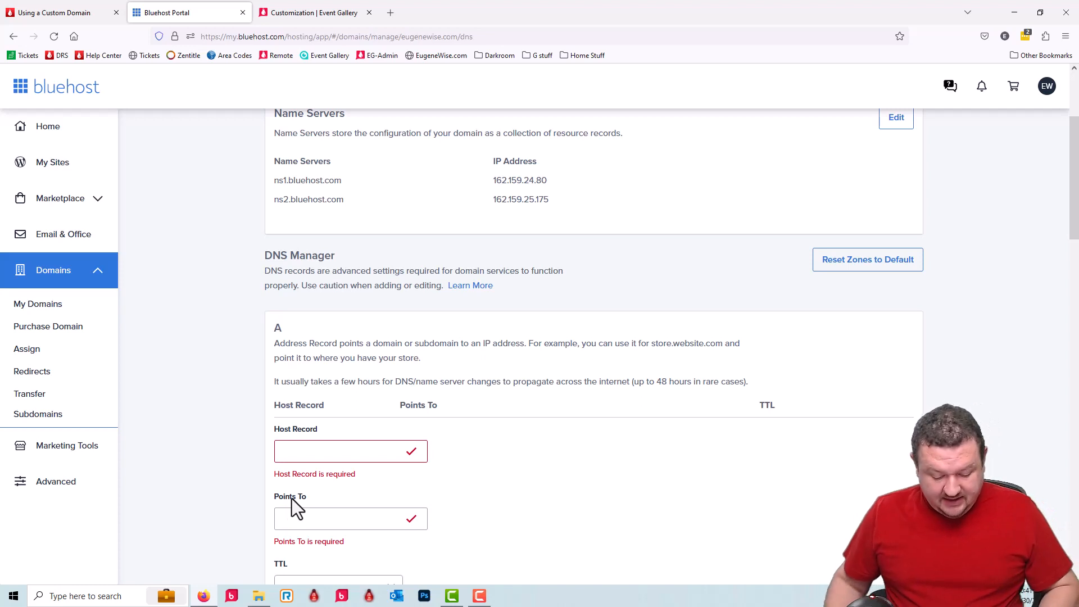
type("Gallery")
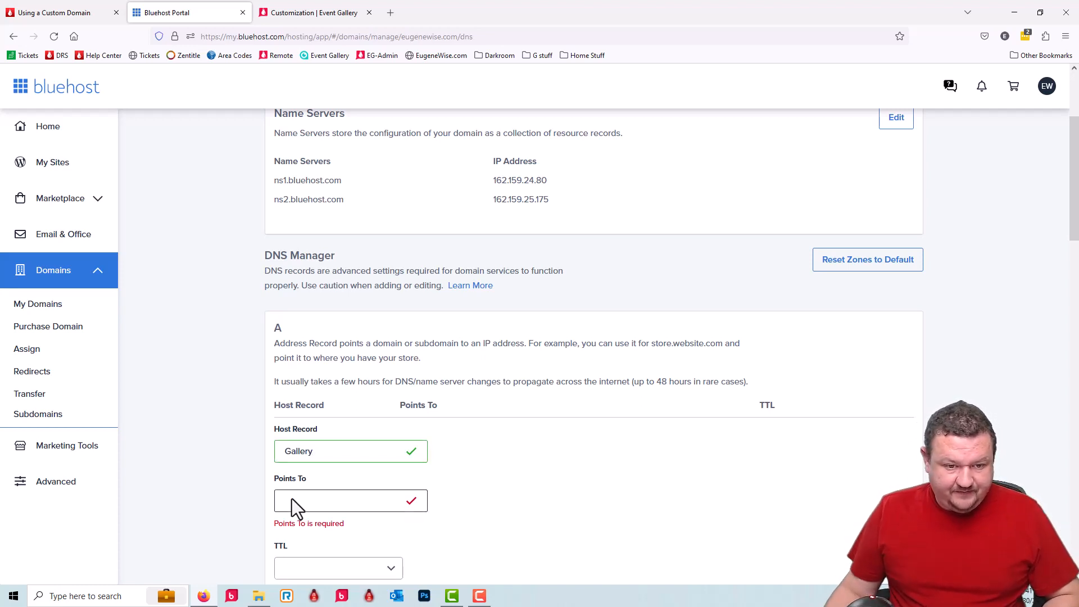
left_click(290, 451)
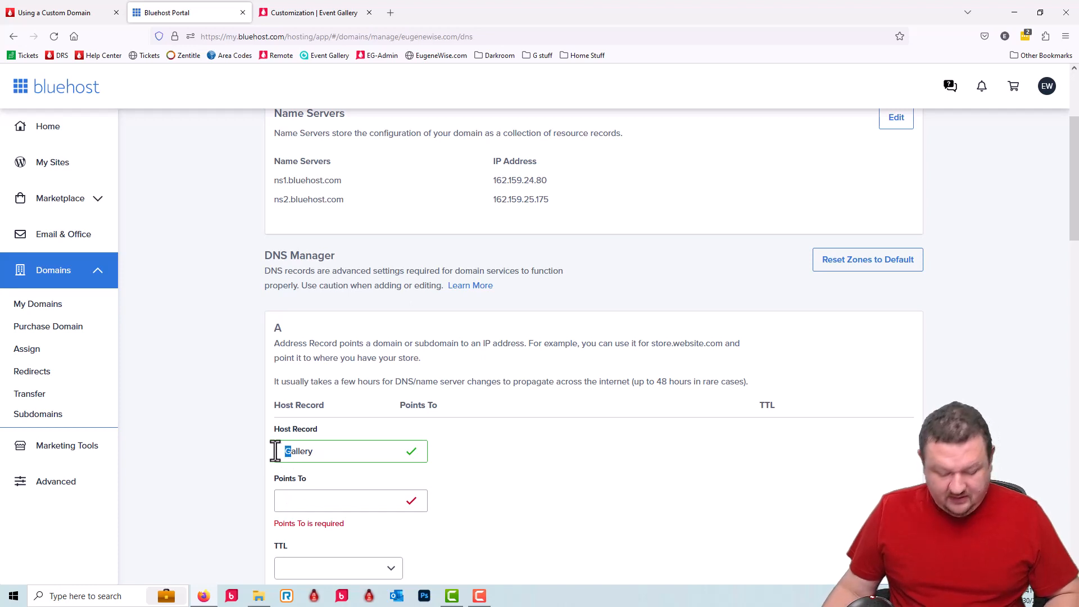
key("BackSpace")
type("g")
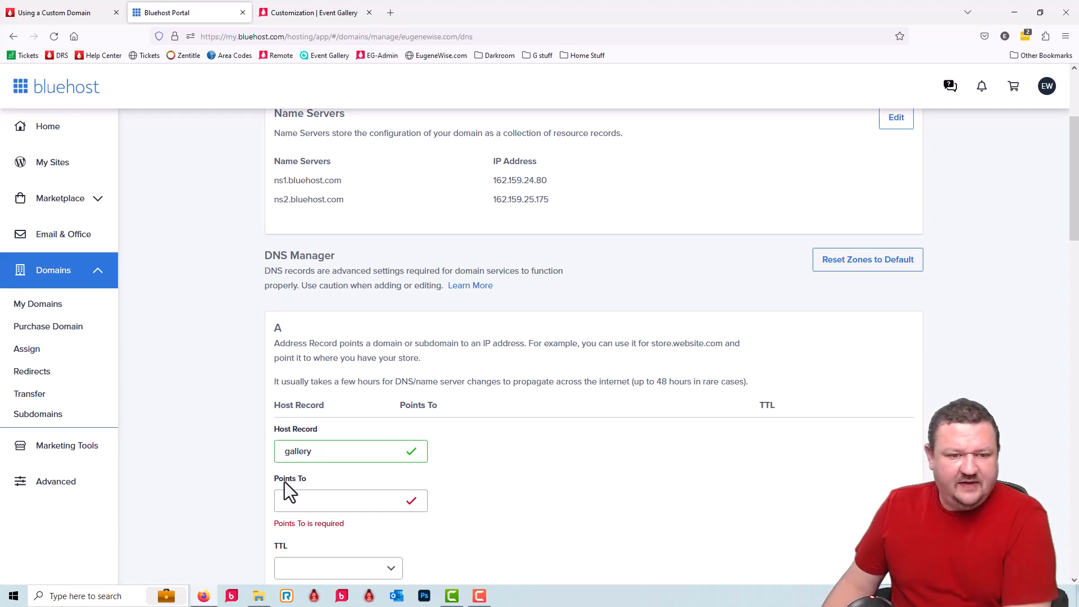
Point the new A record to 54.205.101.2 with a TTL of 4 Hours (min) and save it
left_click(303, 504)
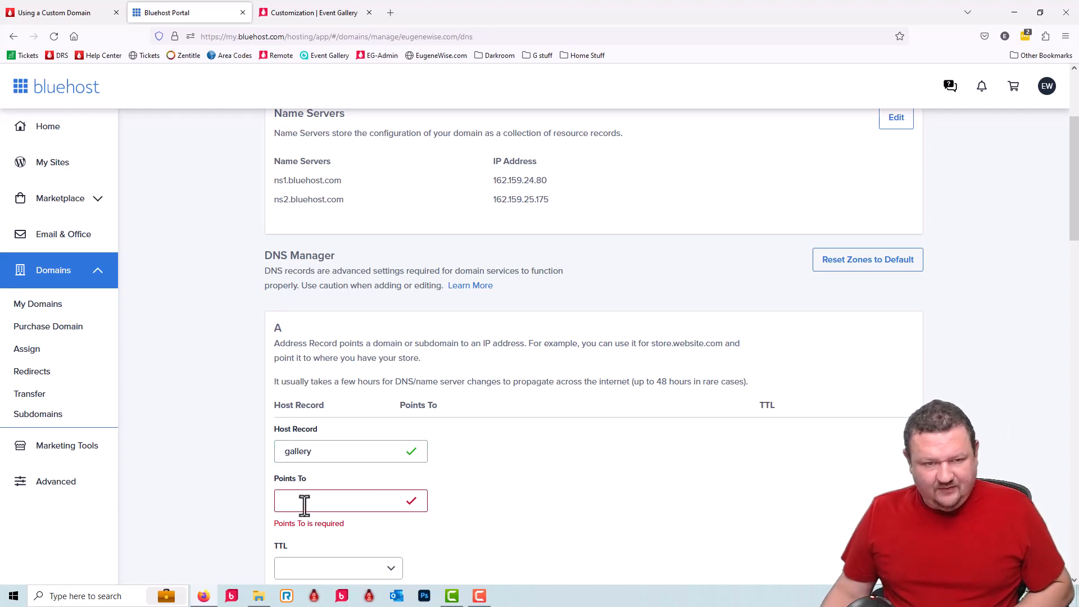
type("54.225.101.2")
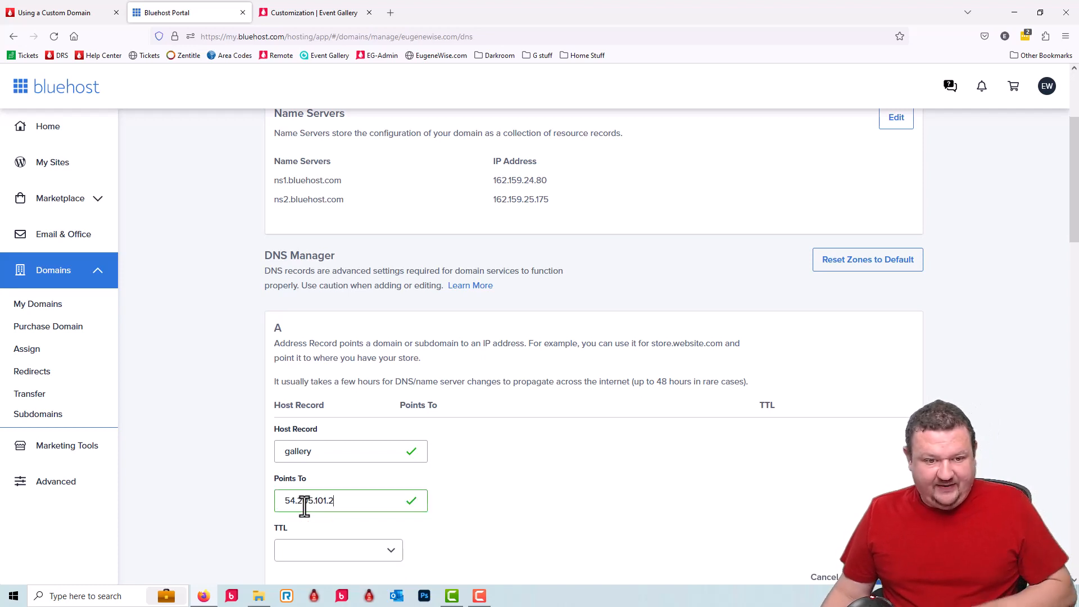
left_click(383, 551)
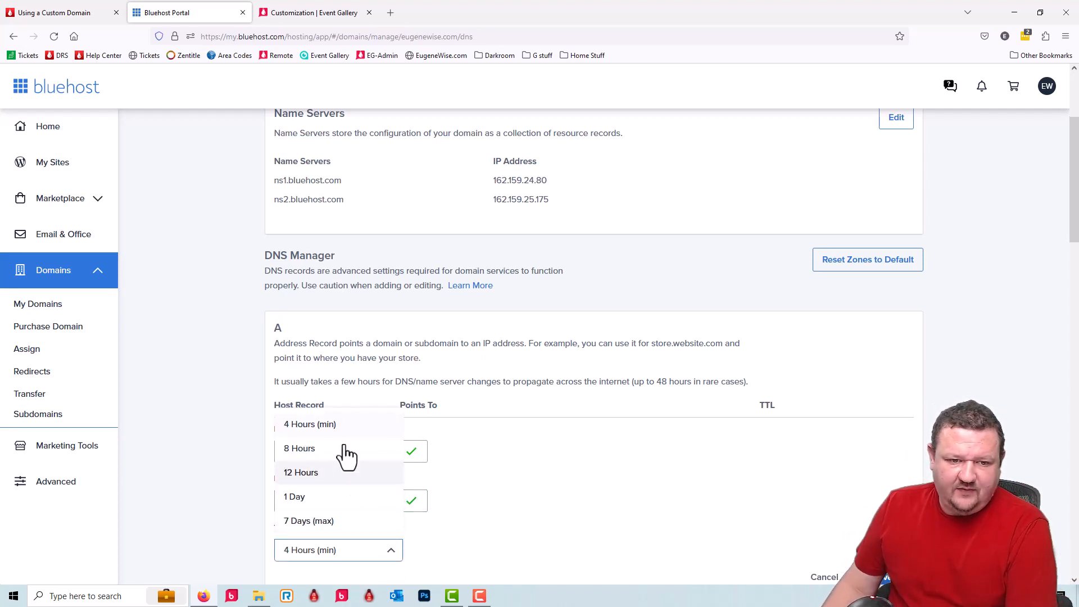
left_click(359, 431)
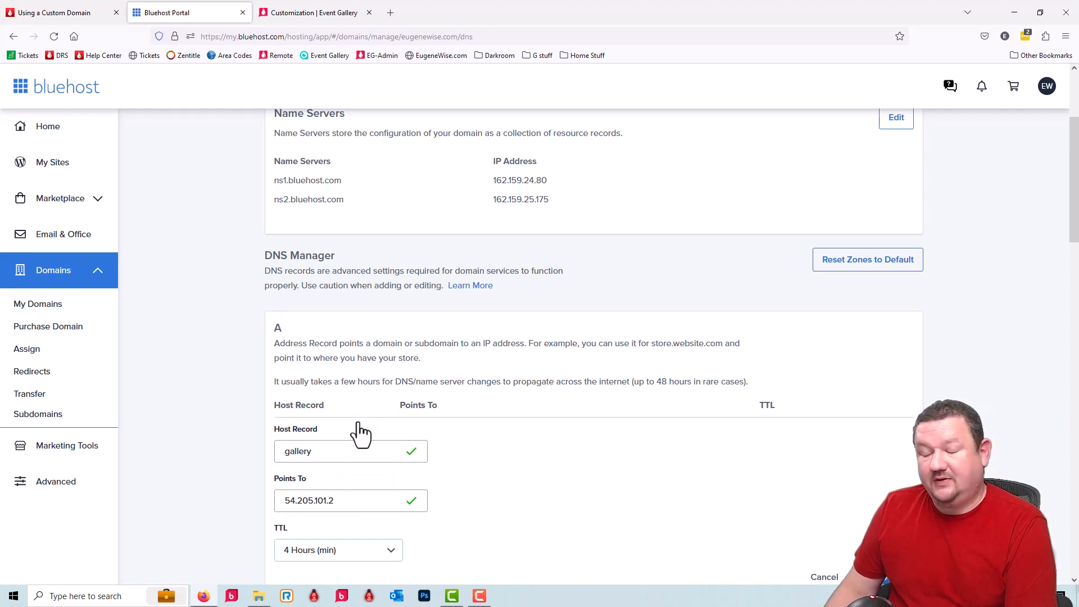
scroll(672, 460, "down", 2)
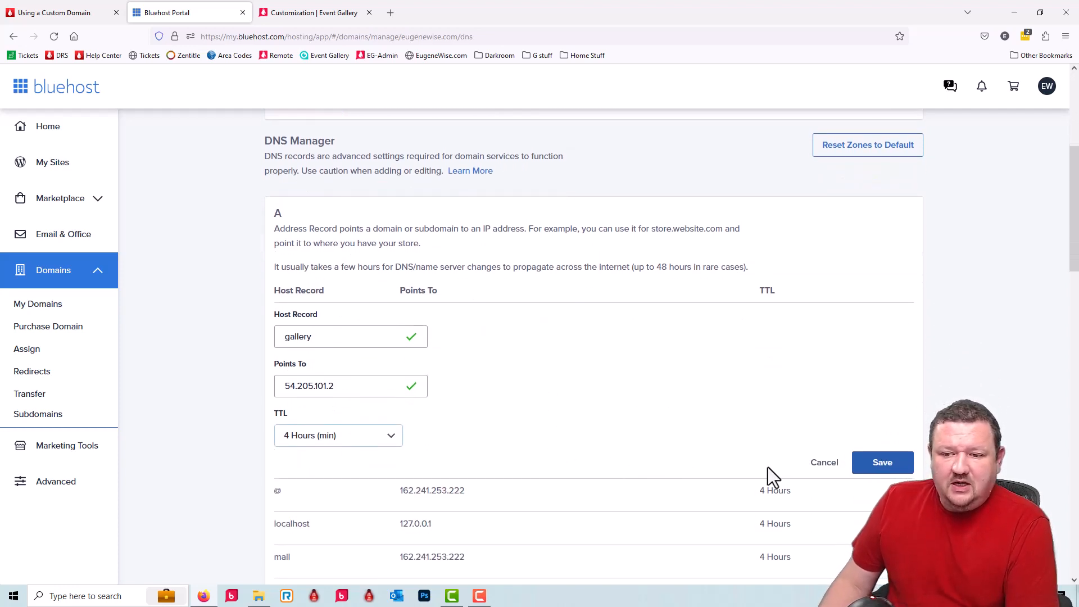
left_click(882, 463)
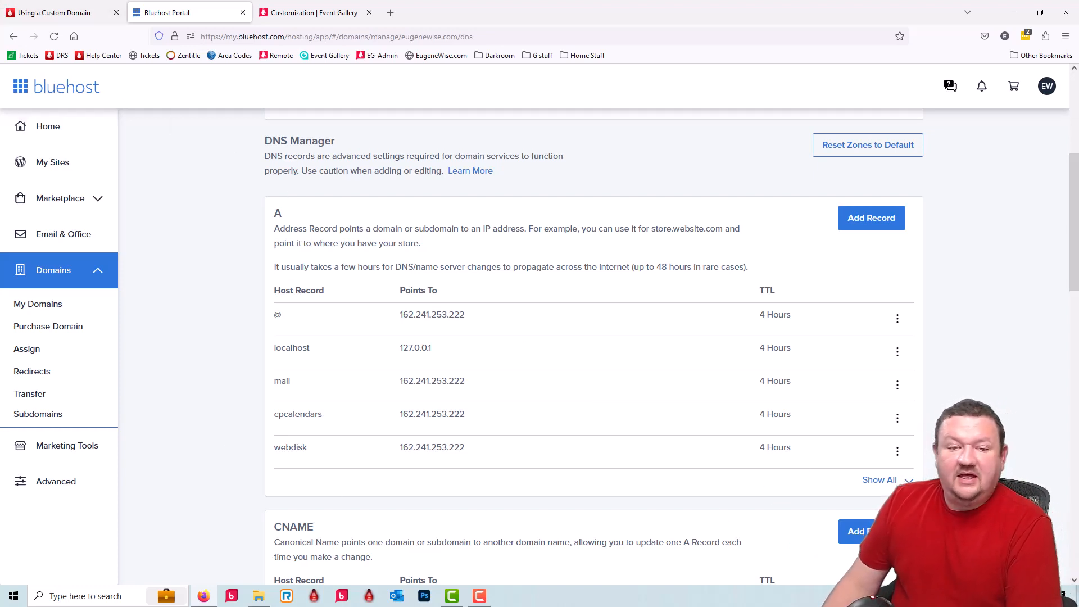
Expand the full list of A records and check the gallery record's target address
left_click(898, 482)
scroll(361, 318, "down", 3)
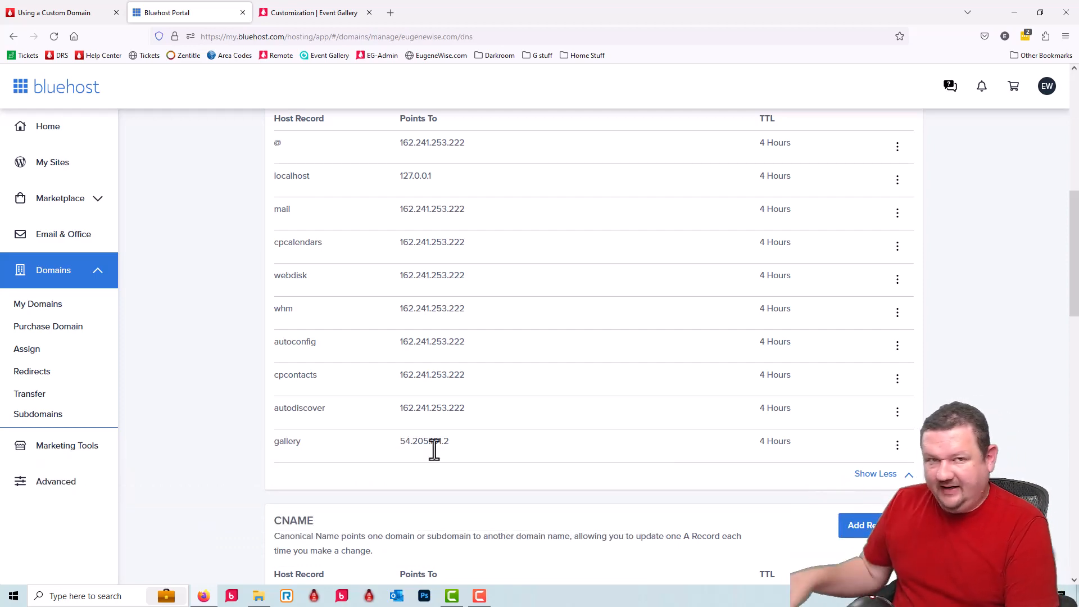
triple_click(435, 450)
scroll(97, 569, "up", 1)
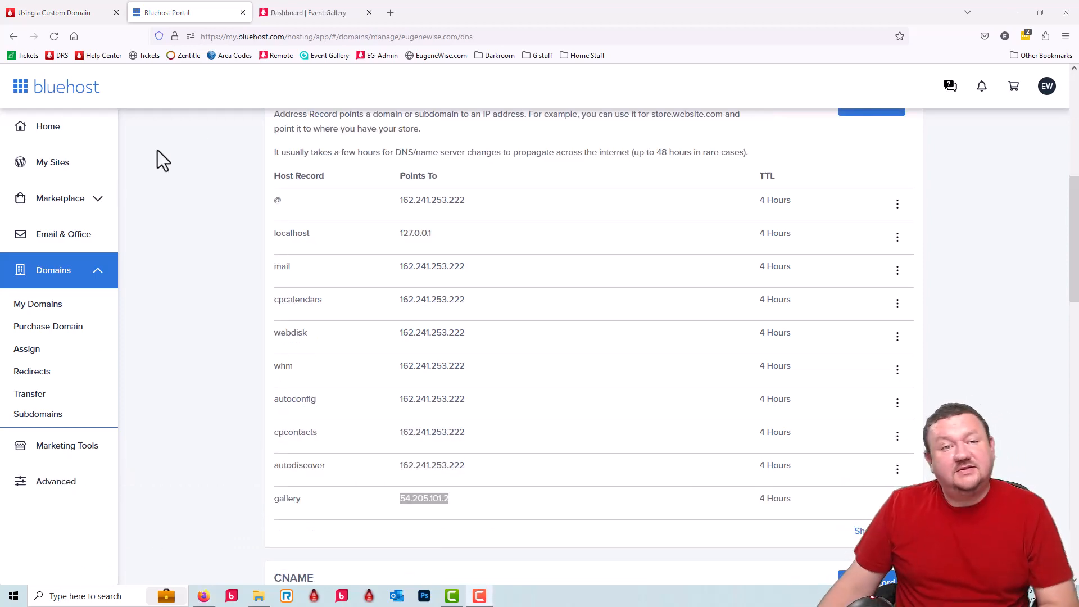
Switch to Event Gallery and open the Customization page of the account settings
left_click(297, 15)
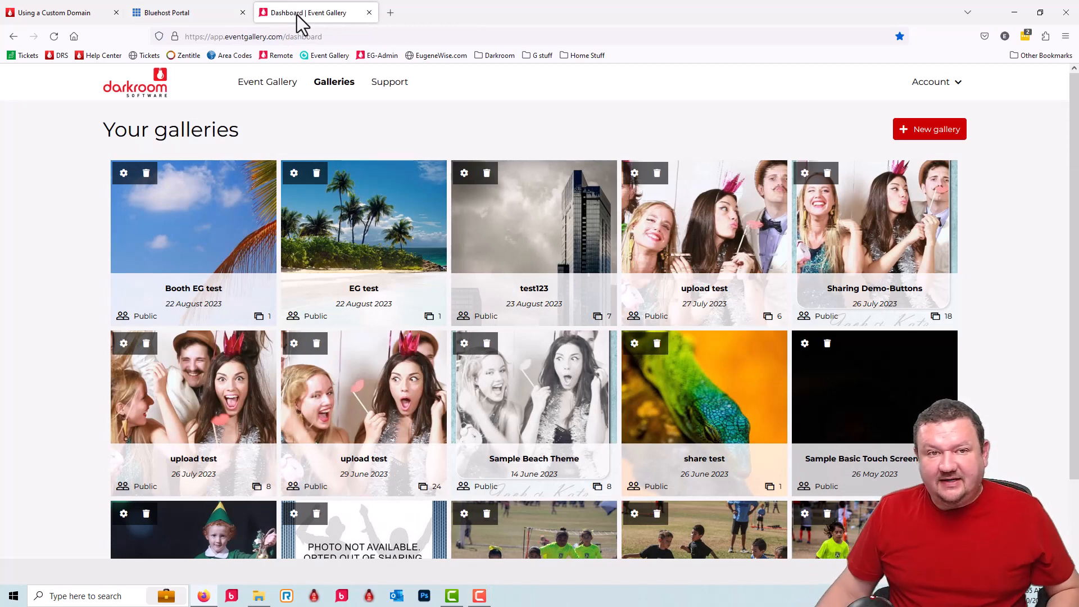
left_click(945, 85)
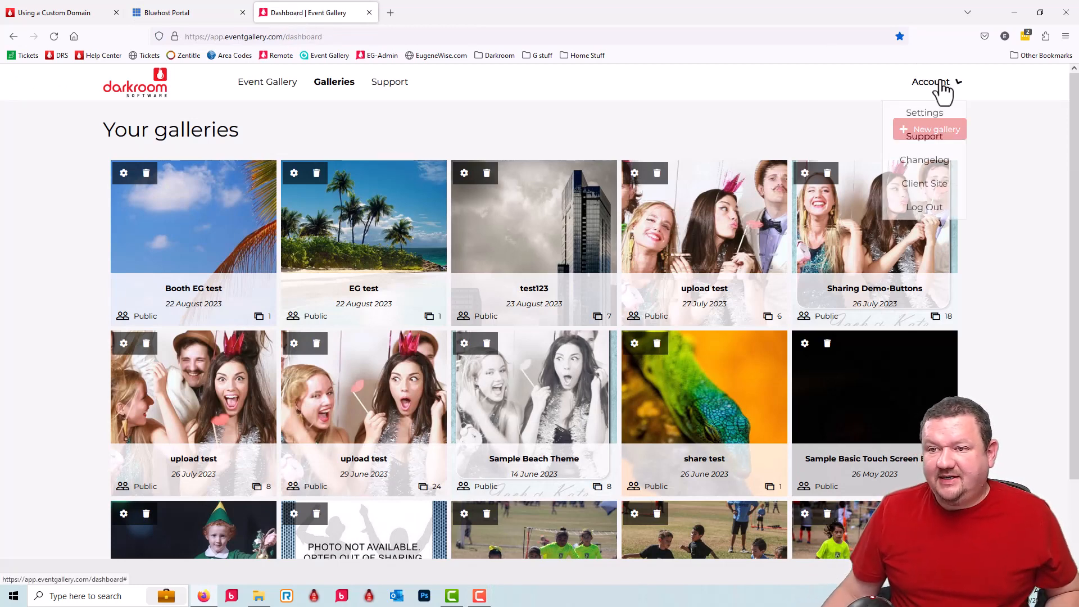
left_click(922, 116)
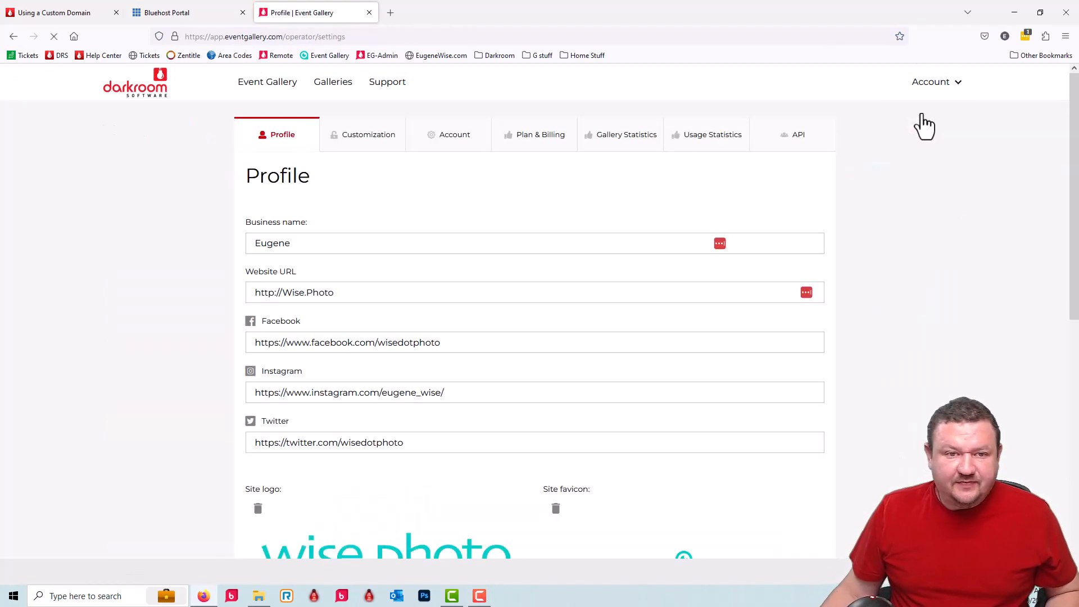
left_click(378, 136)
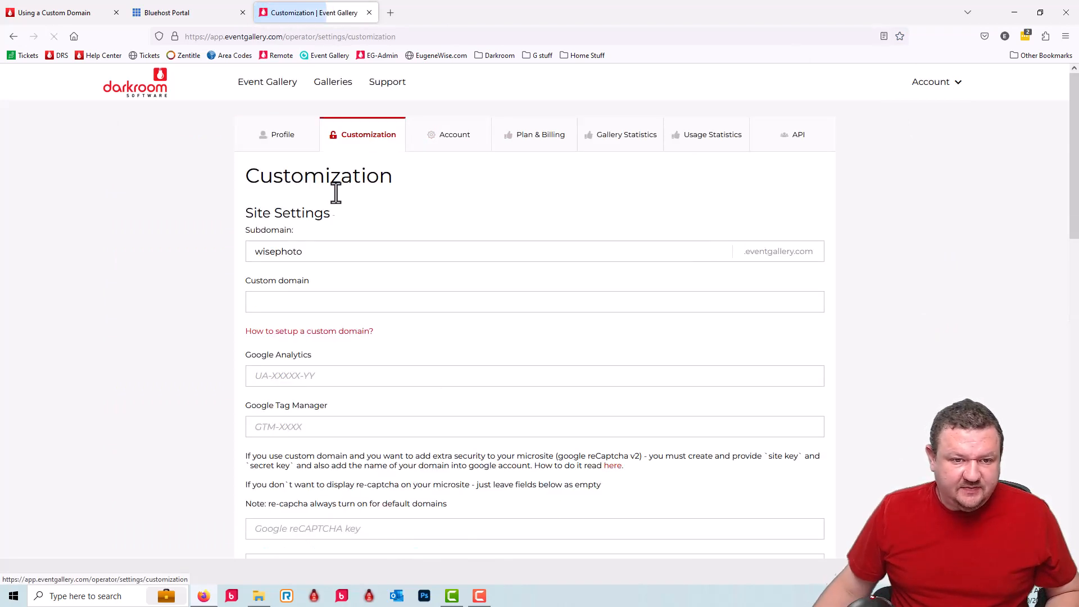
Set the custom domain to the gallery subdomain of the add-on domain and save the customization settings
left_click(293, 302)
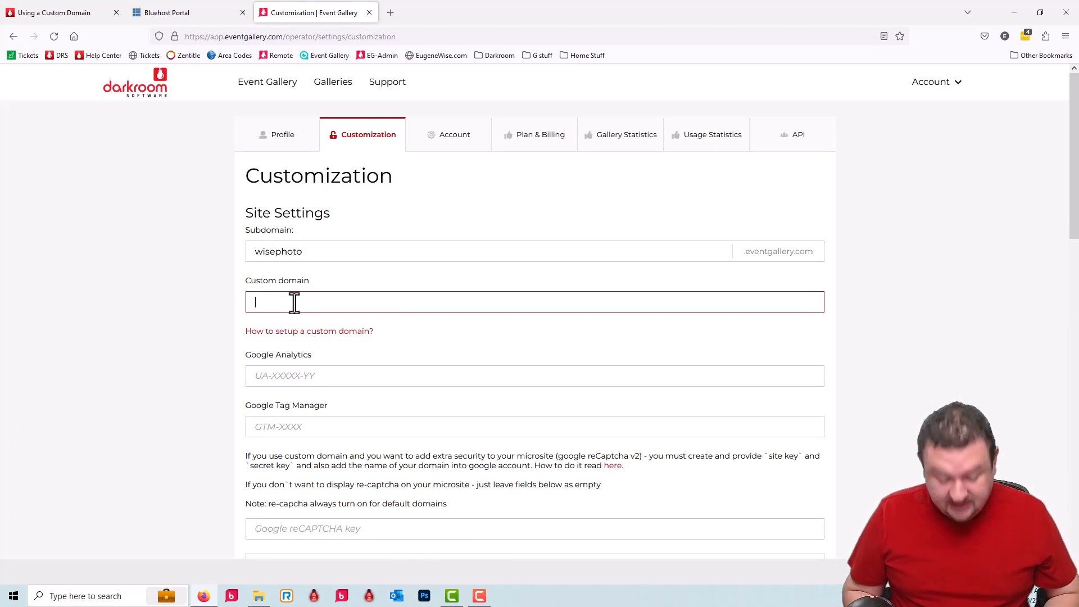
type("eugene")
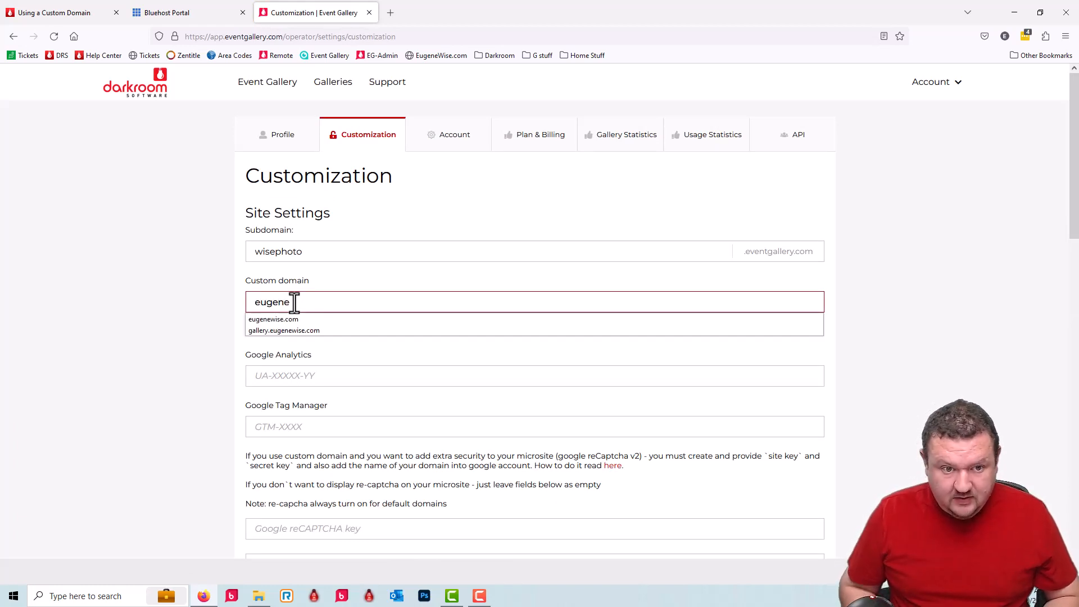
key("BackSpace")
key("BackSpace")
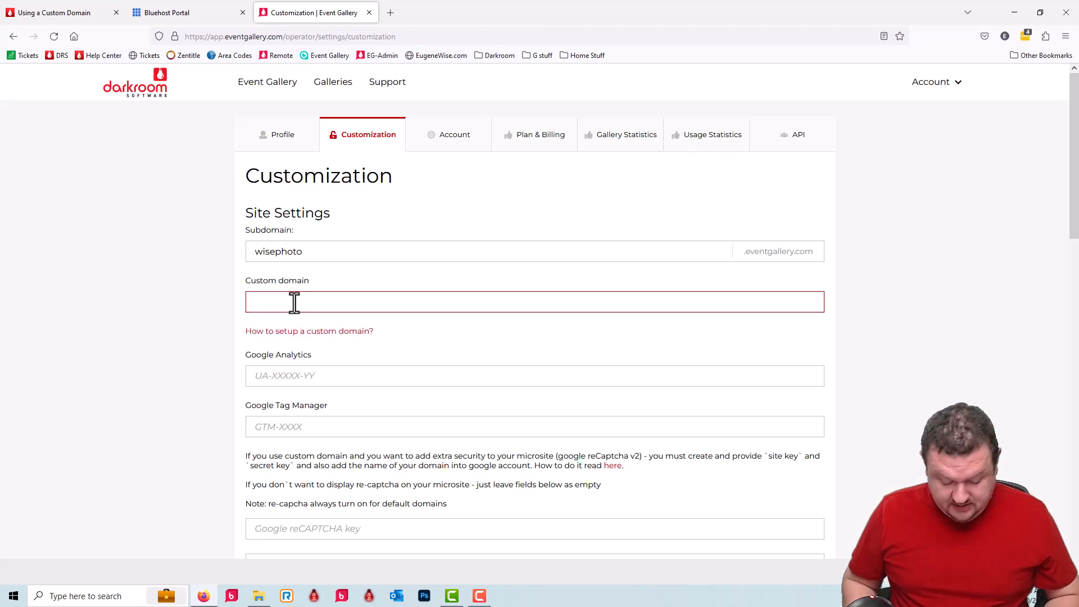
type("ga")
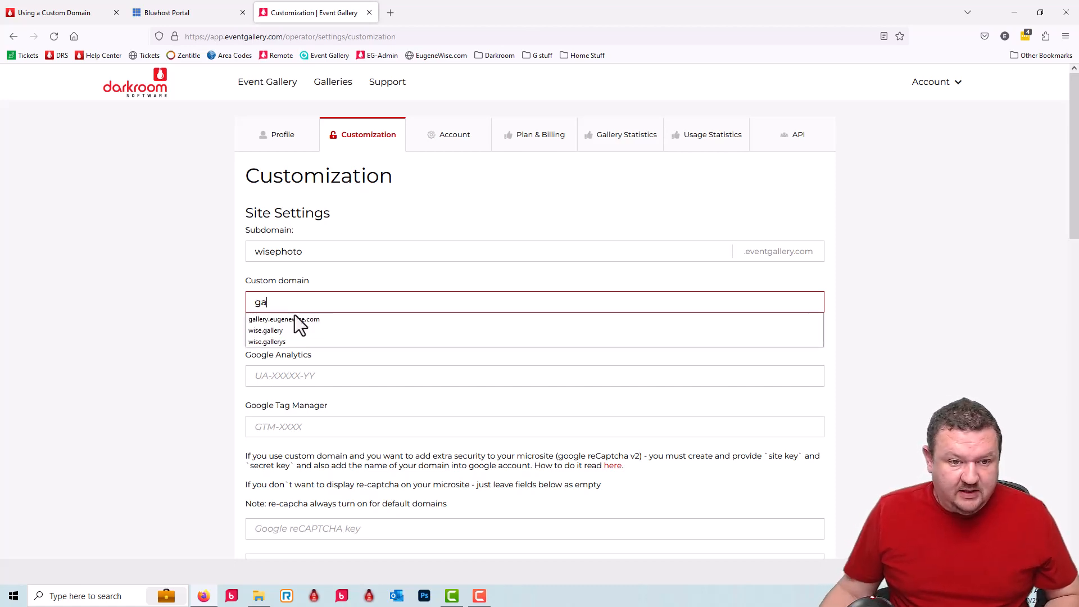
left_click(295, 319)
scroll(455, 349, "down", 20)
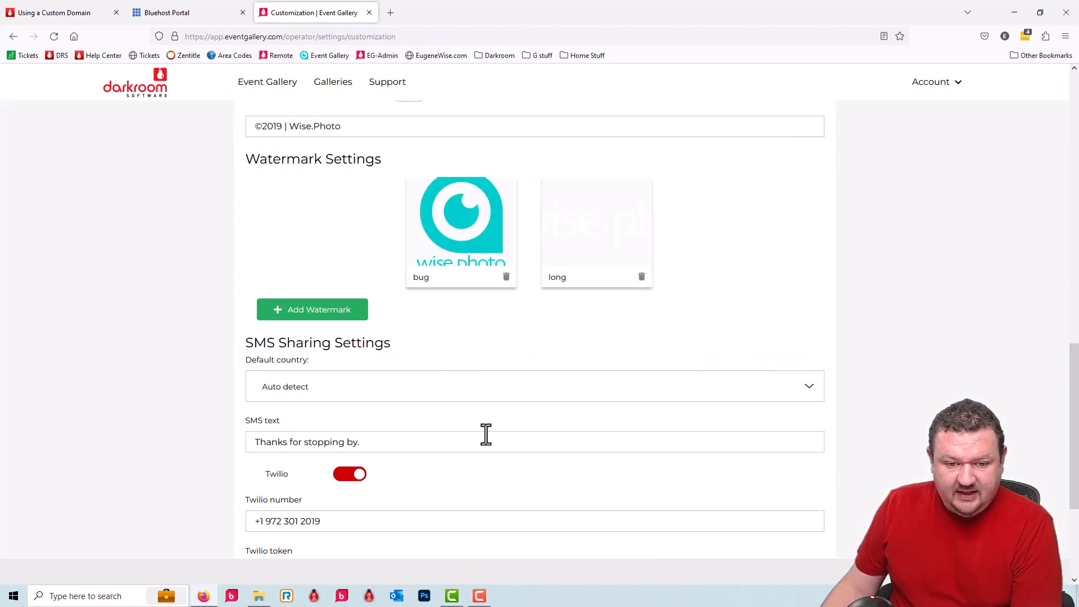
scroll(445, 422, "down", 4)
left_click(783, 524)
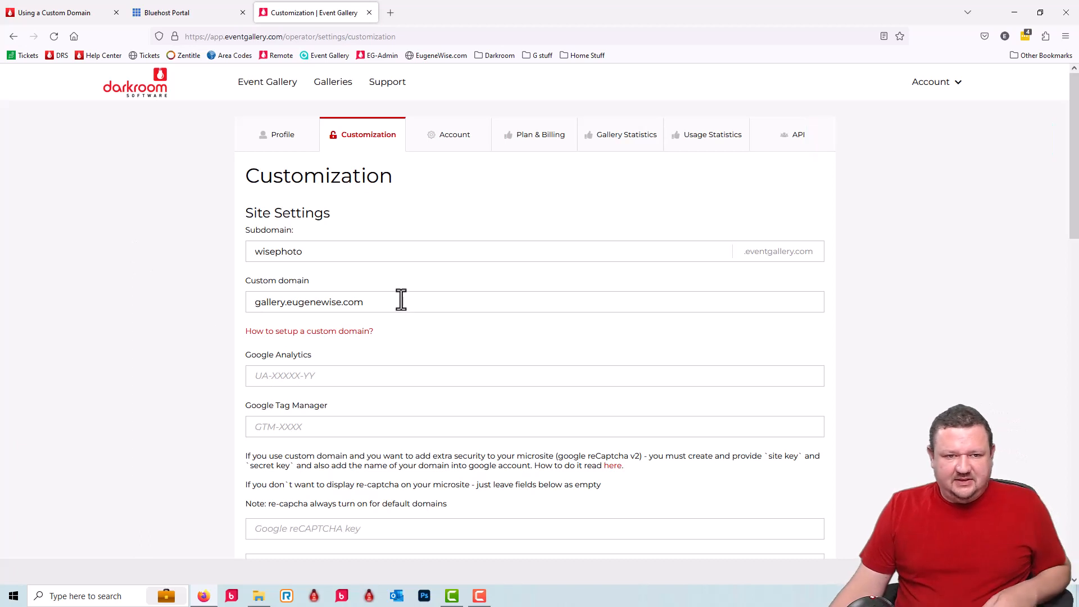
Check the custom domain entry in the site settings and save the customization settings again
left_click_drag(399, 299, 63, 279)
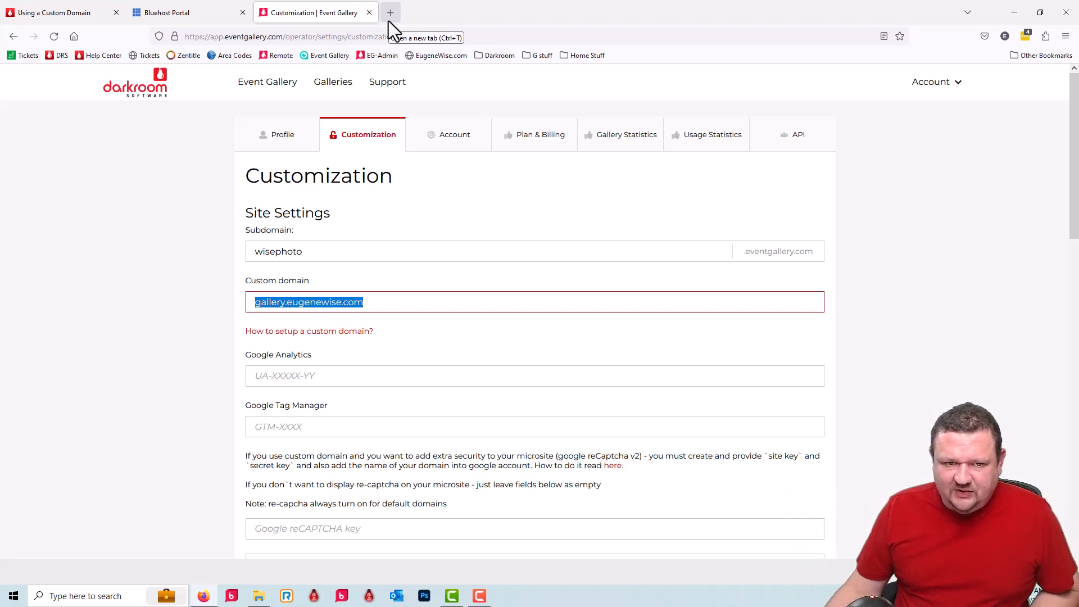
scroll(439, 214, "down", 15)
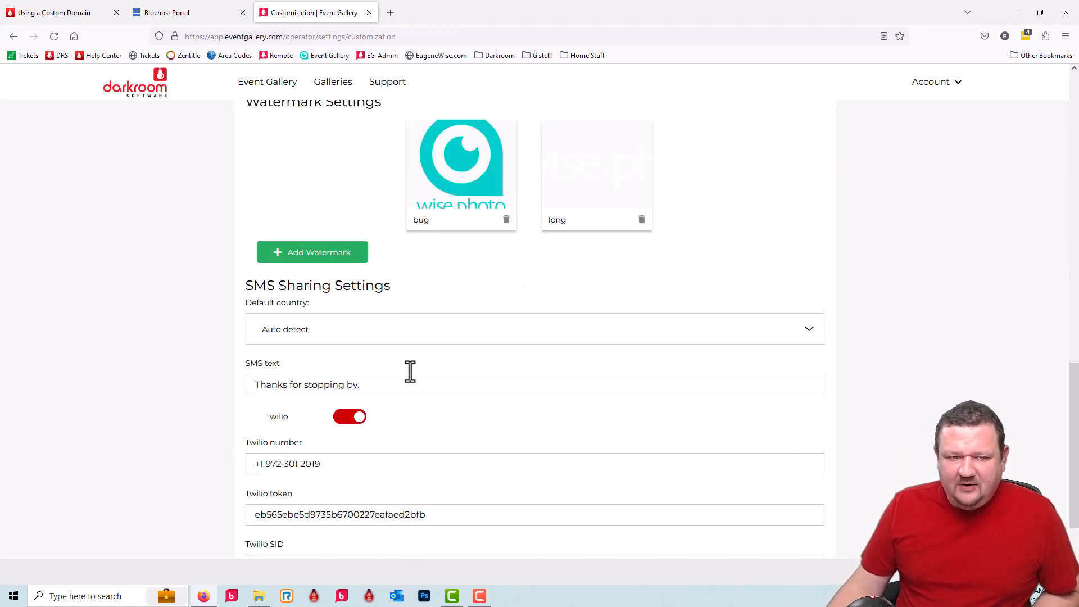
scroll(410, 371, "down", 3)
left_click(782, 525)
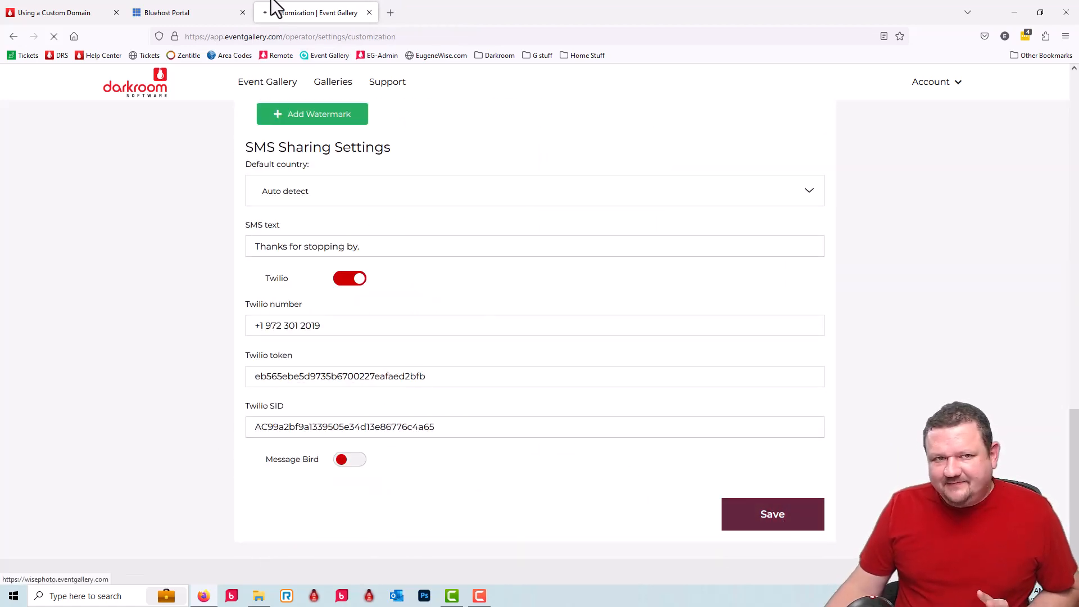
Open the DNS Checker propagation tool in a new browser tab
left_click(390, 12)
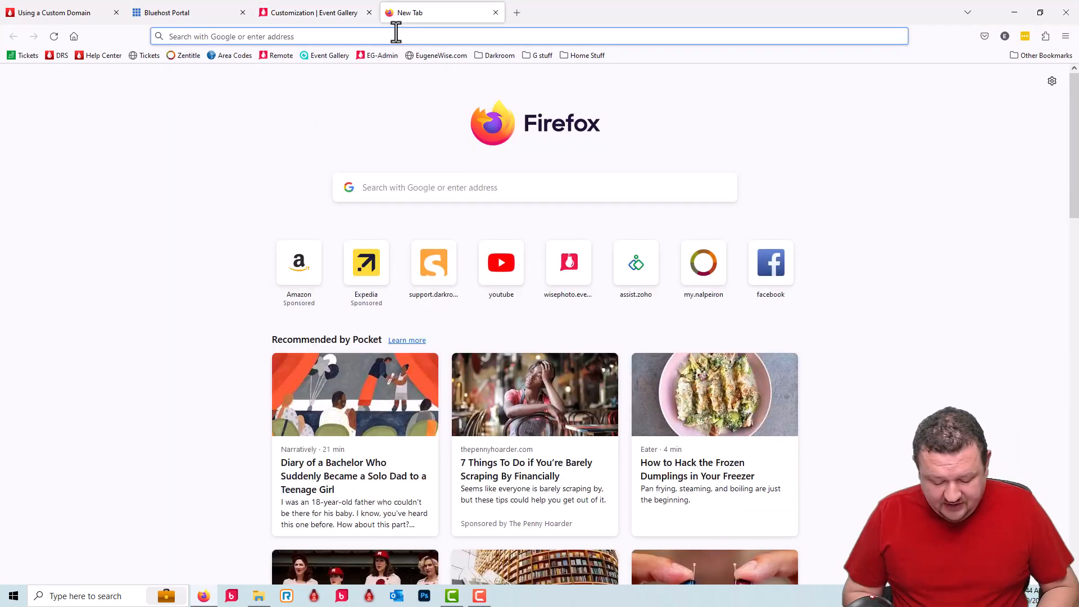
type("dn")
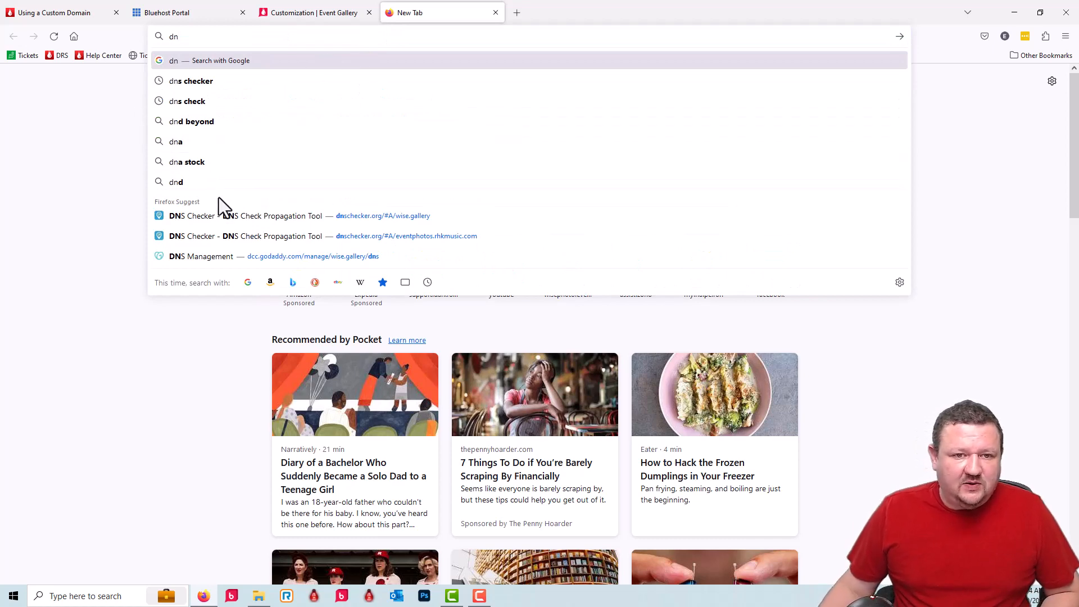
left_click(211, 219)
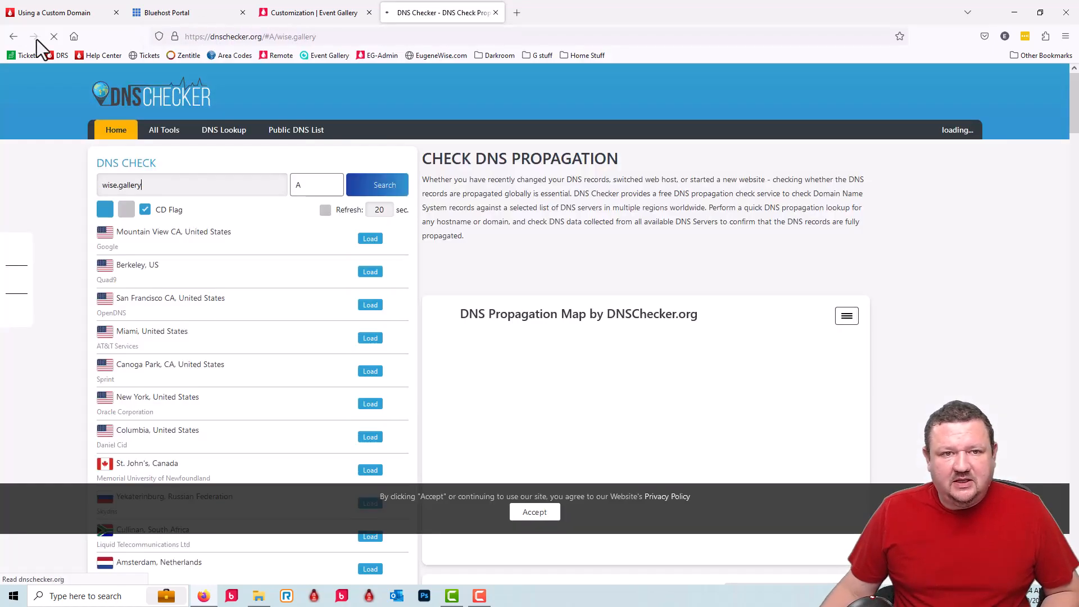
Run a DNS propagation check on the A record of the custom gallery subdomain
triple_click(162, 182)
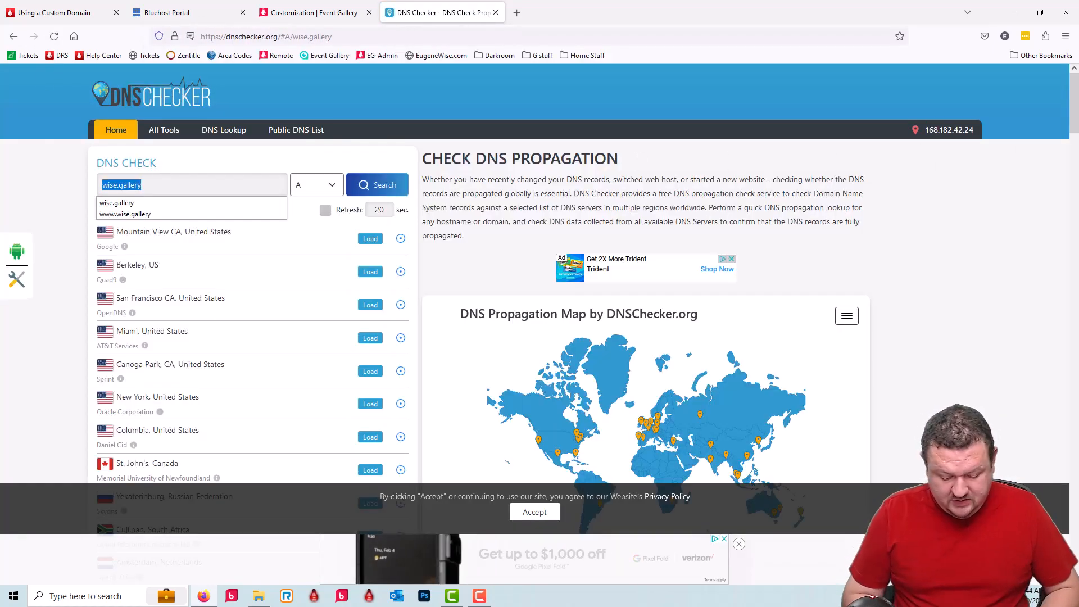
type("galler")
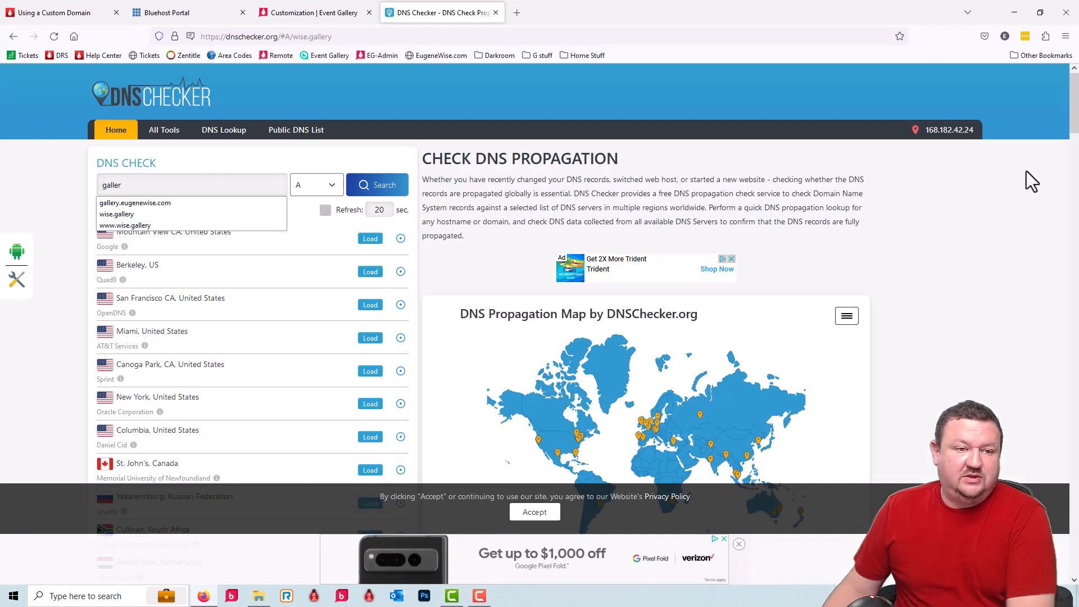
left_click(150, 203)
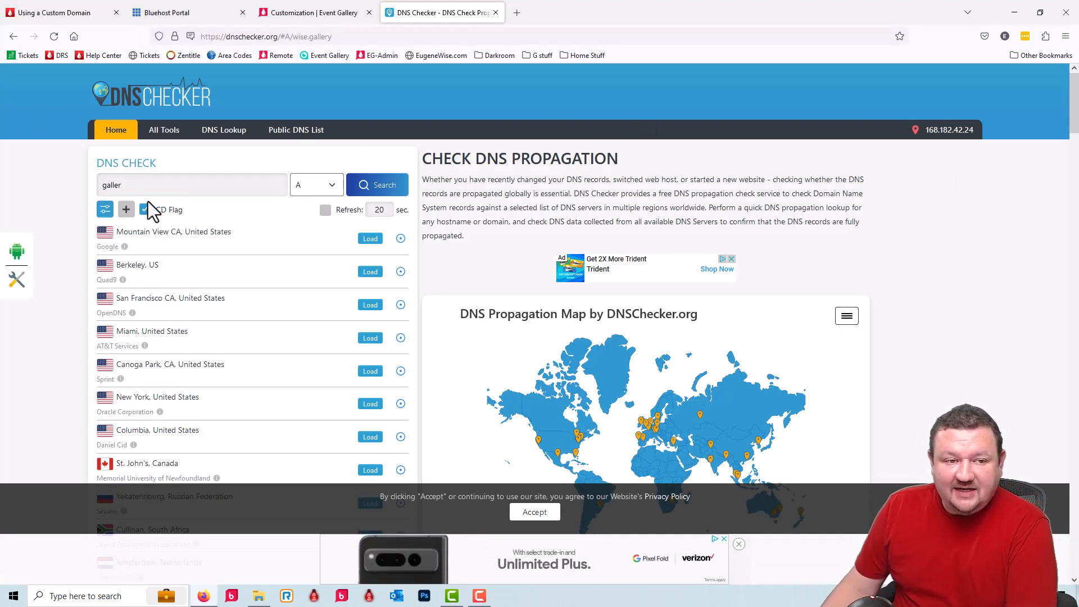
left_click(368, 185)
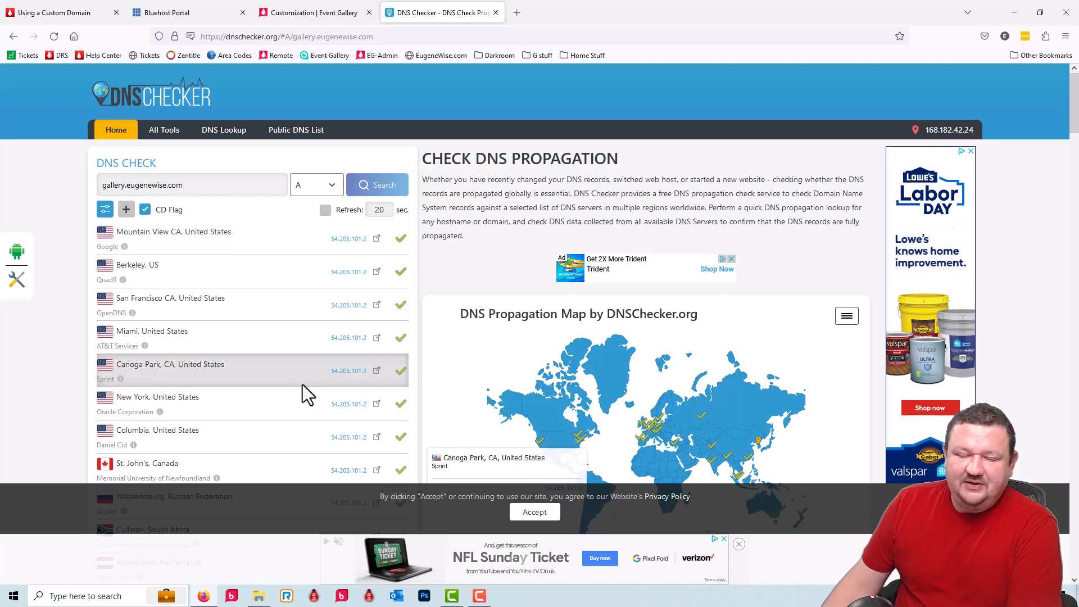
Copy the gallery subdomain from the DNS check and open that address in a new browser tab
left_click(315, 9)
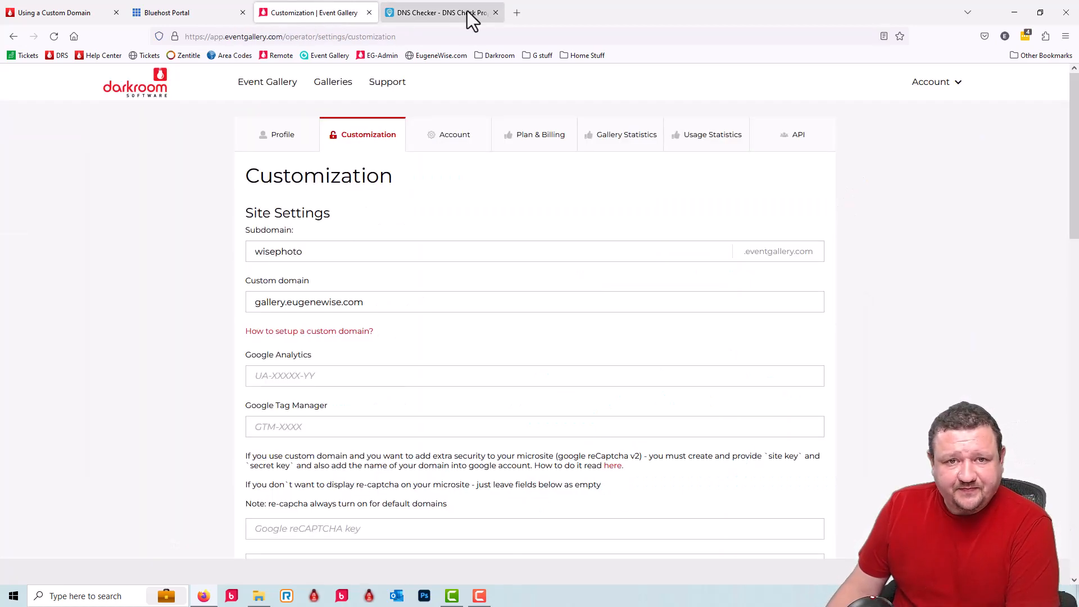
left_click(421, 13)
left_click_drag(187, 181, 9, 151)
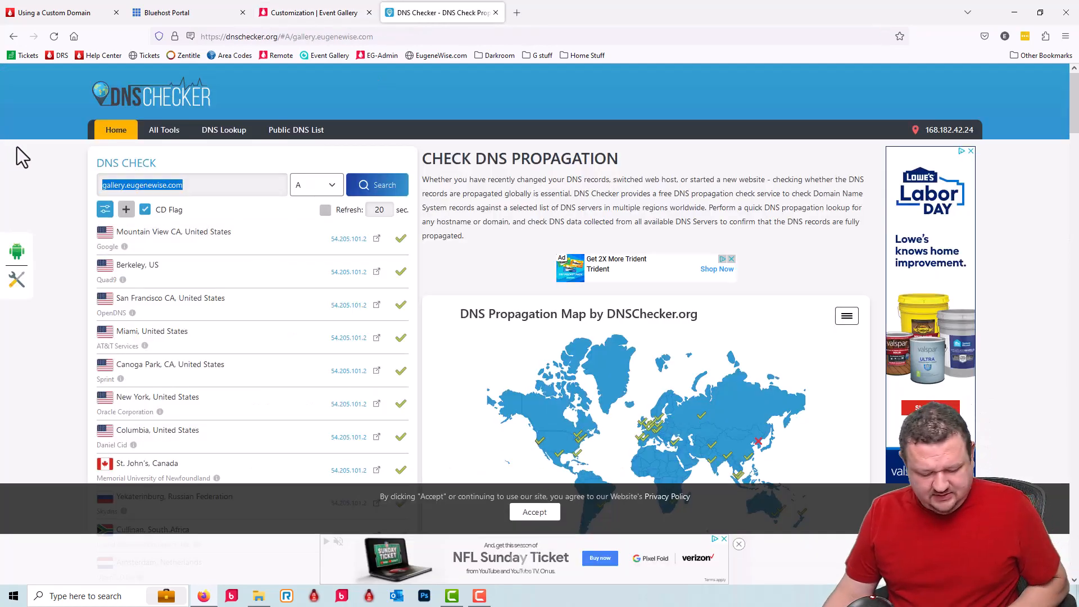
left_click(516, 12)
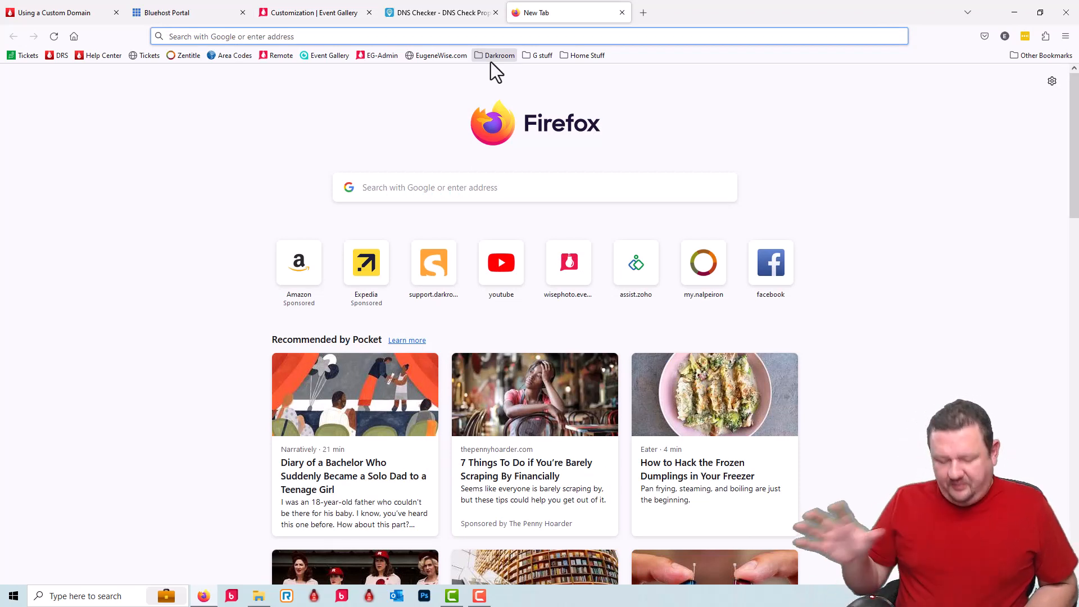
type("gallery.eugenewise.com")
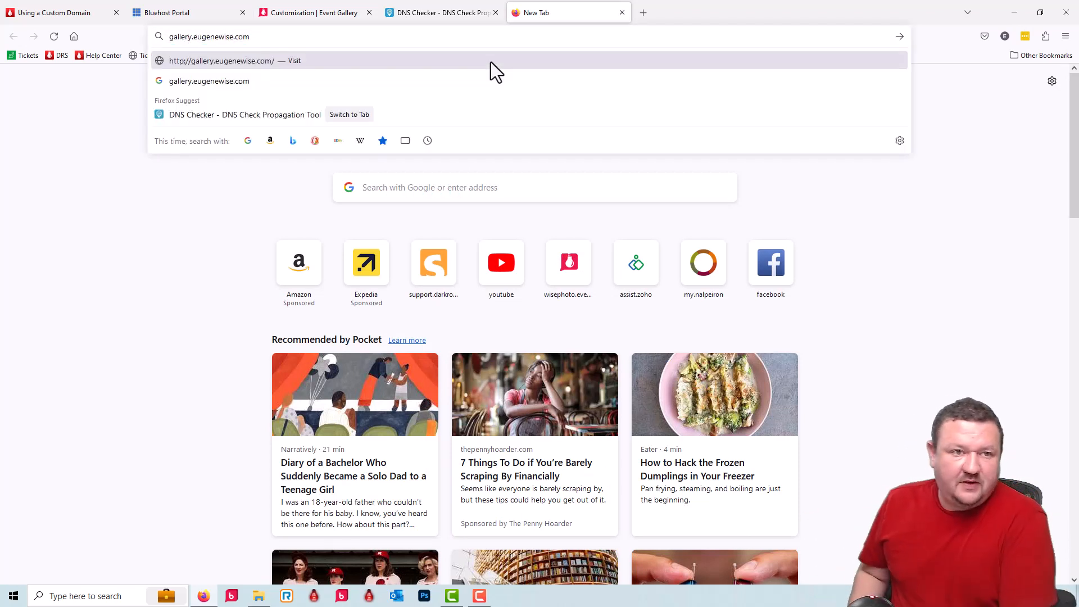
key("Return")
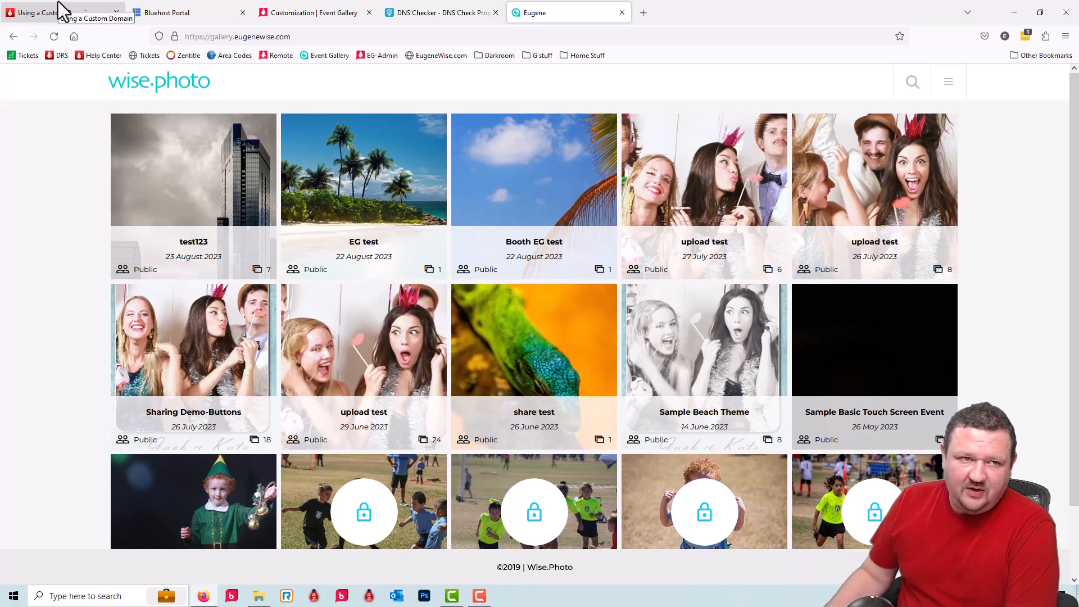
Close DNS Checker, view the "upload test" gallery from 29 June 2023 on the custom domain, and return to the gallery list
left_click(495, 12)
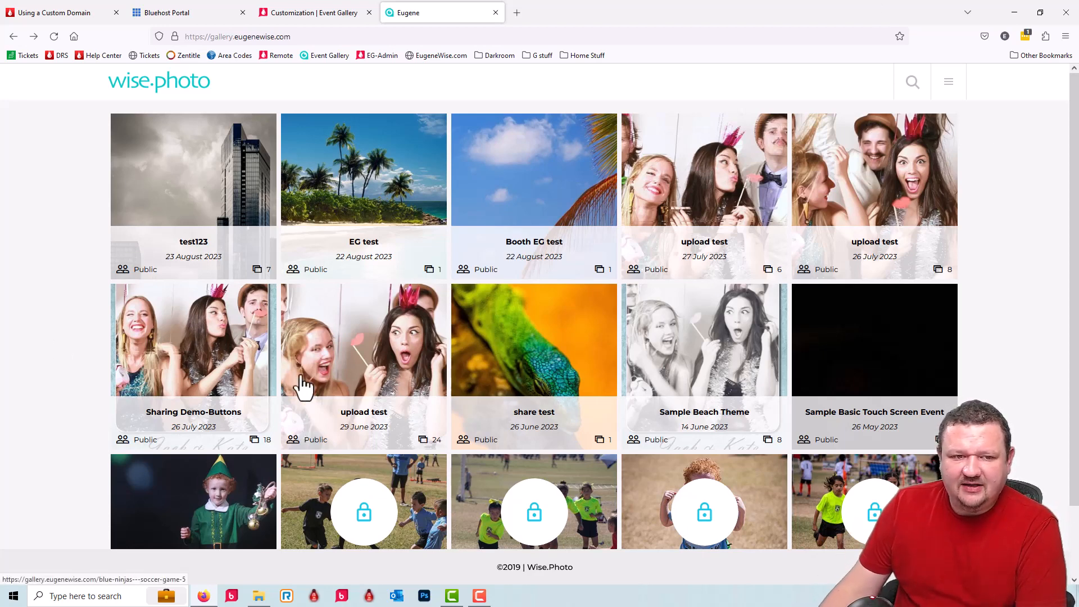
left_click(376, 334)
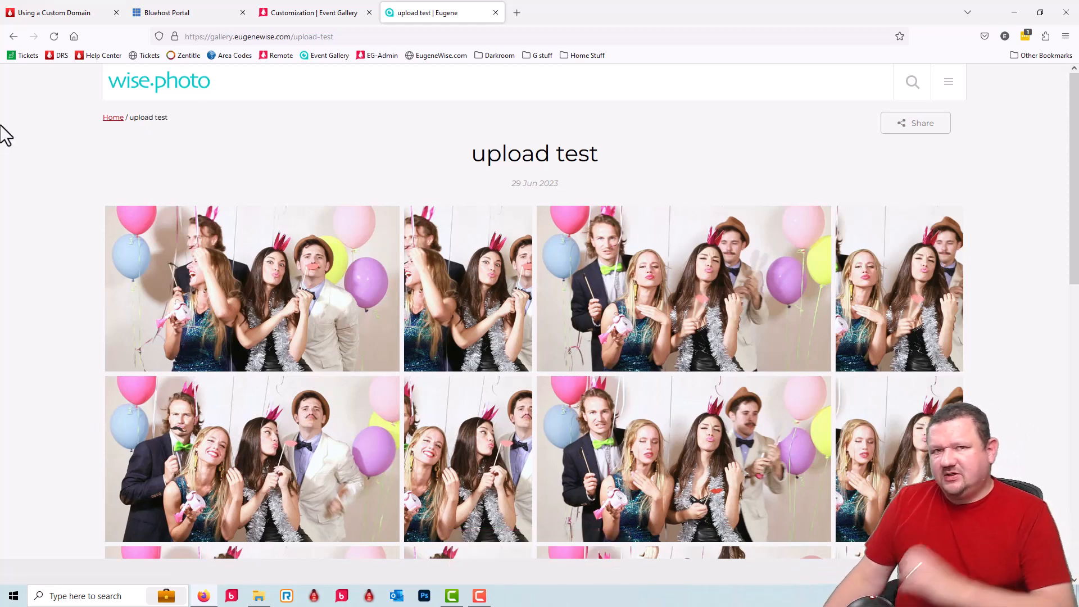
left_click(13, 37)
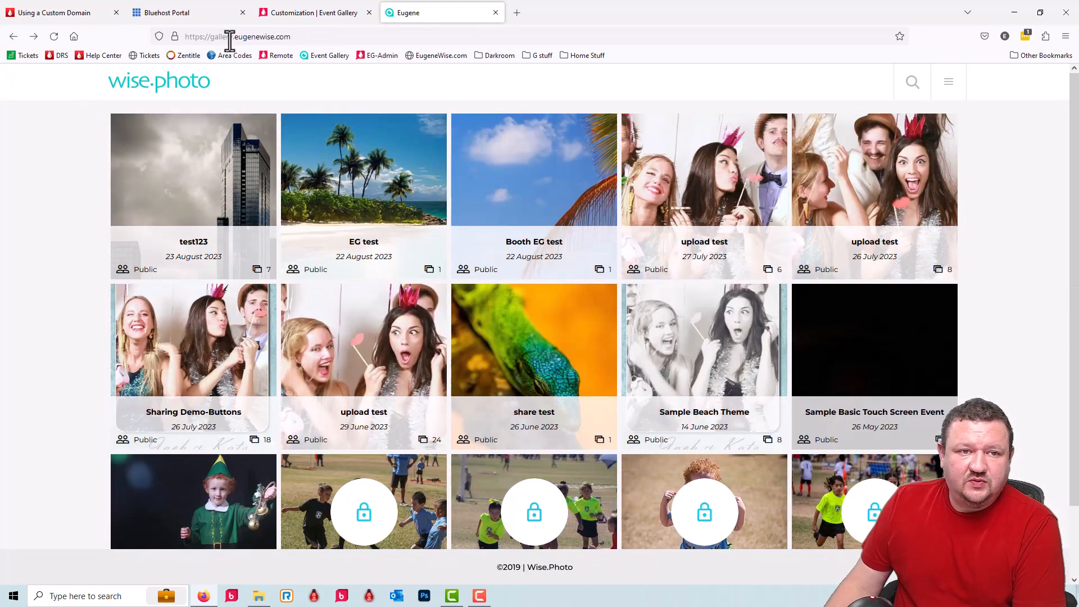
Visit the main website by removing the gallery prefix from the address, and return to the gallery subdomain
left_click(234, 36)
key("shift+Home")
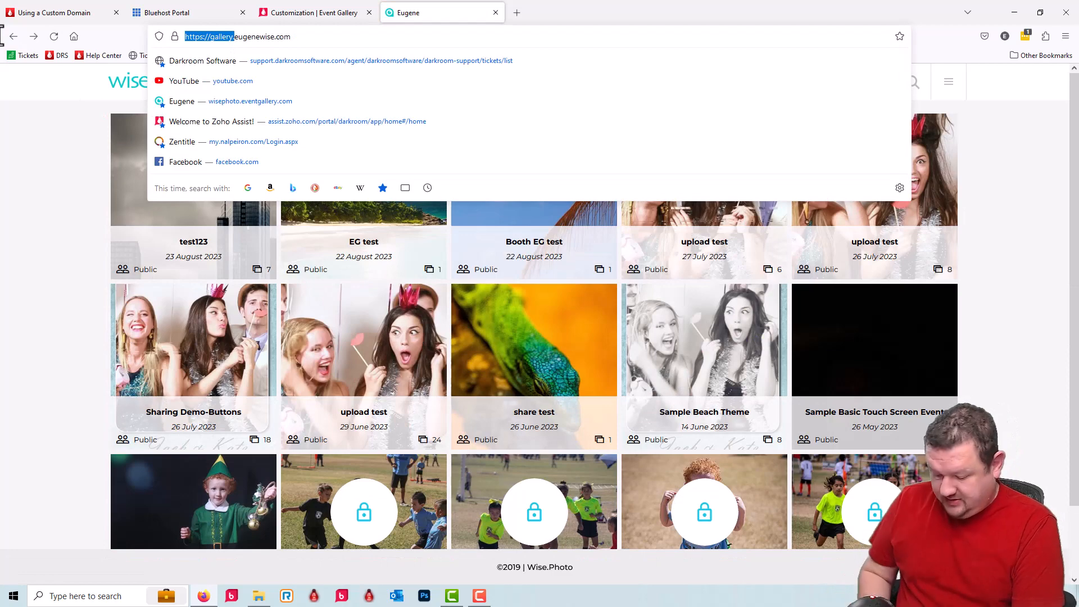
key("BackSpace")
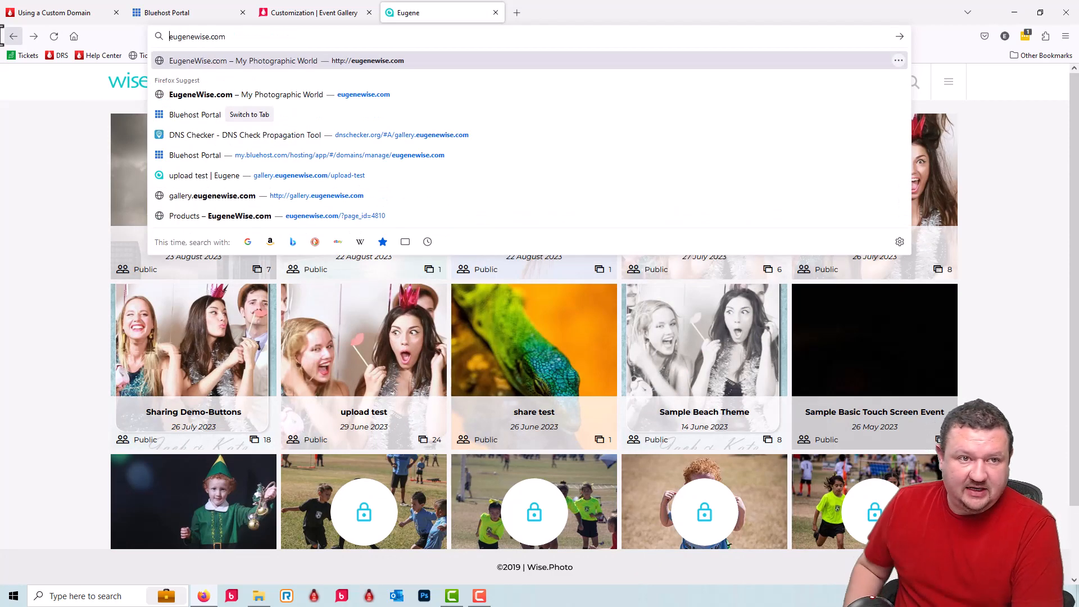
key("Return")
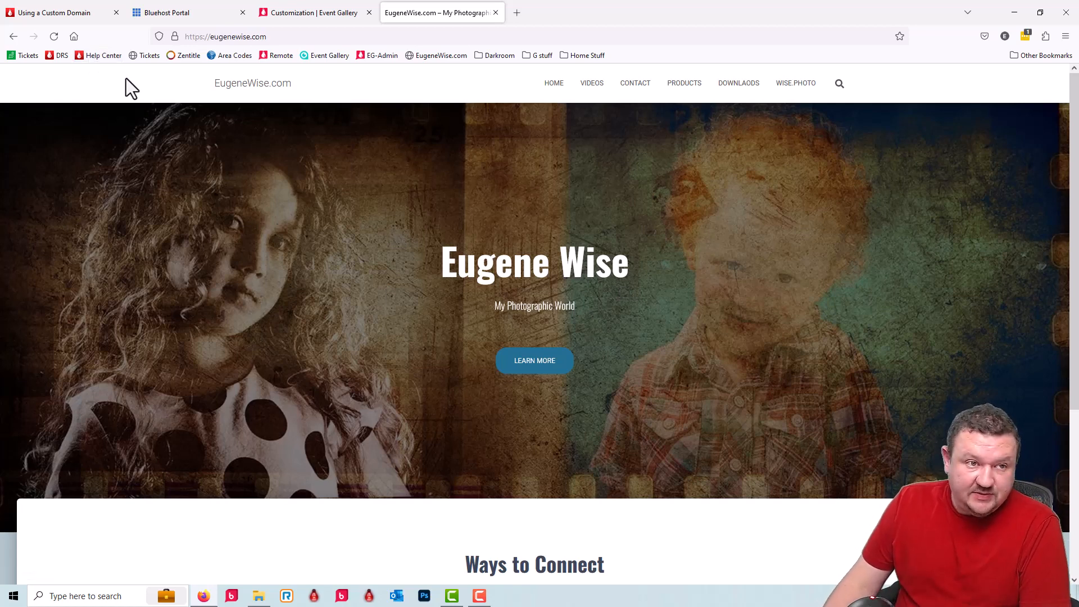
left_click(10, 40)
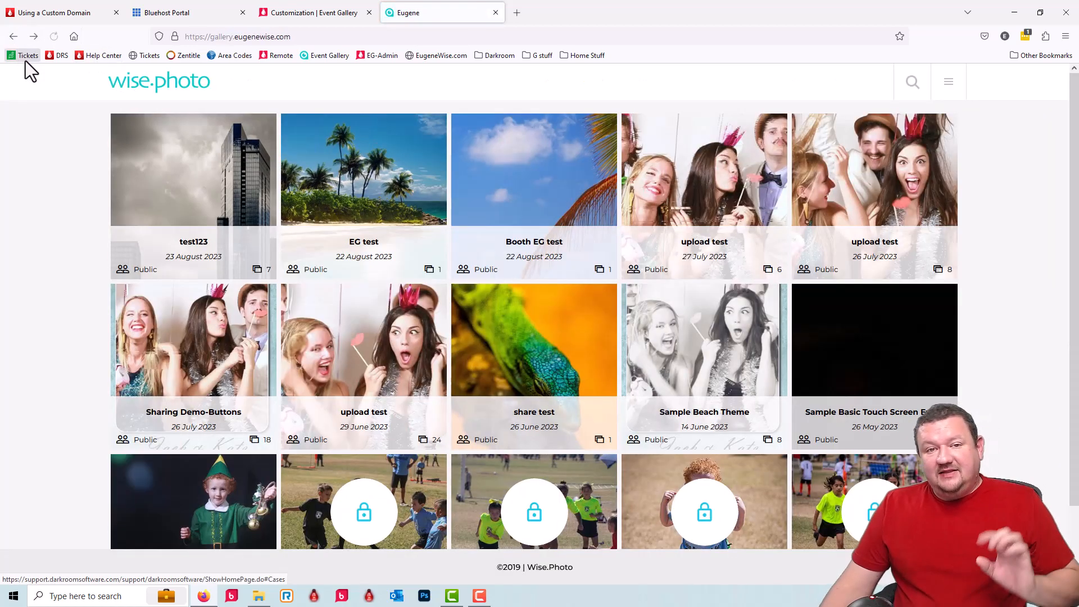